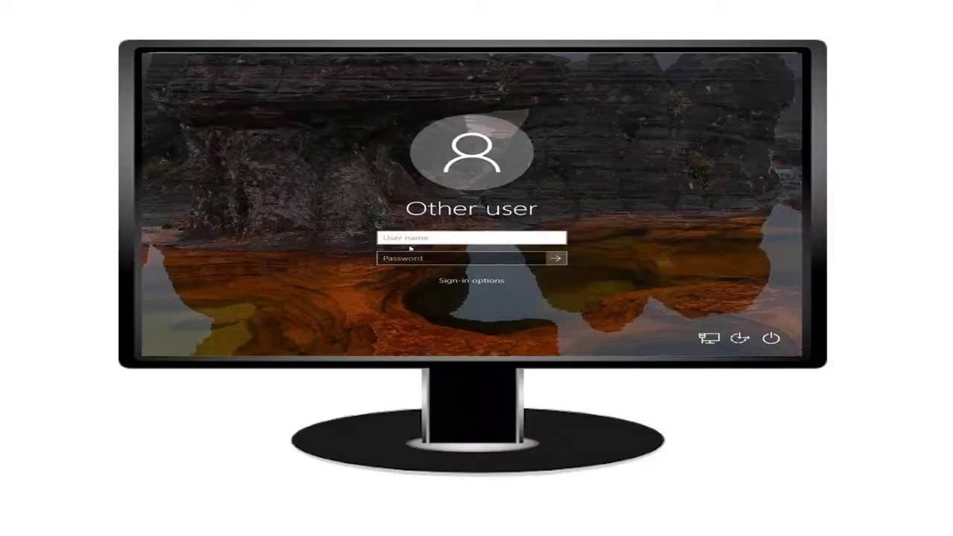
Sign in to Windows with the user account and password, then load localhost/wordpress in Chrome.
{"action": "type", "text": "Brink"}
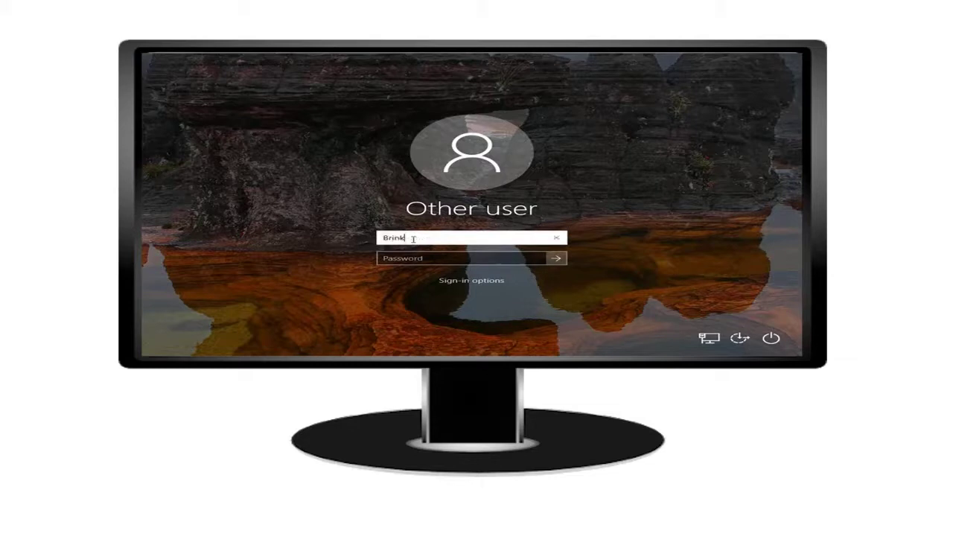
{"action": "key", "text": "Tab"}
{"action": "key", "text": "Return"}
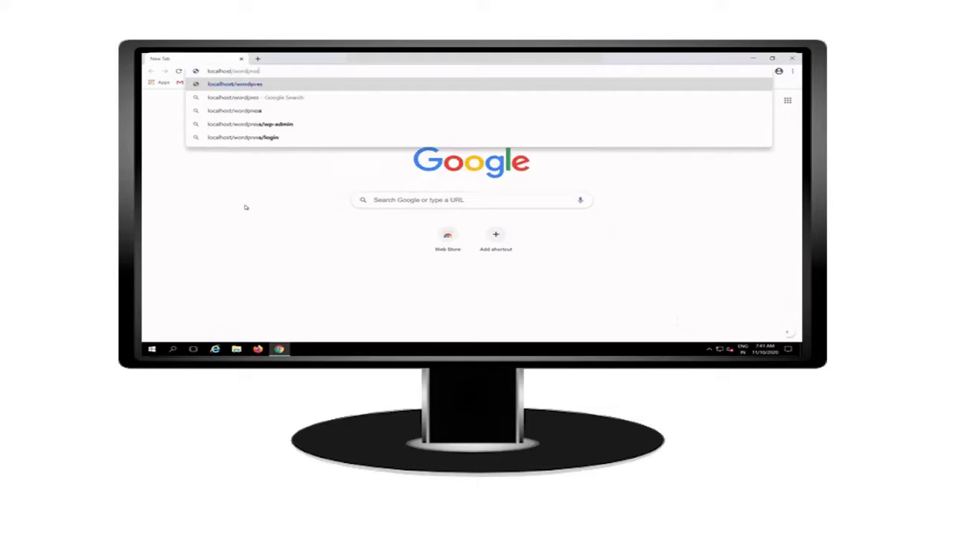
{"action": "type", "text": "ss/"}
{"action": "key", "text": "Return"}
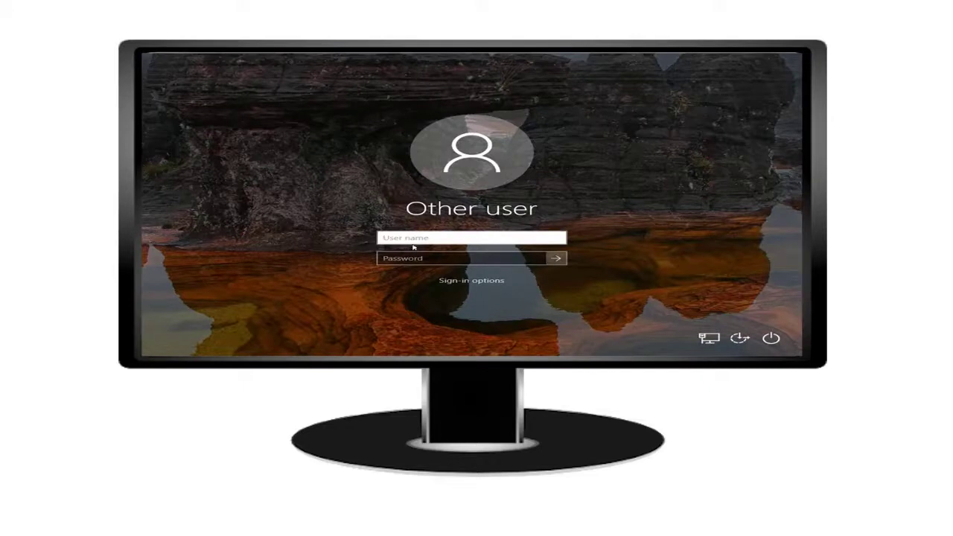
Sign back in to Windows as Other user with the account name and password.
{"action": "left_click", "coordinate": [415, 240]}
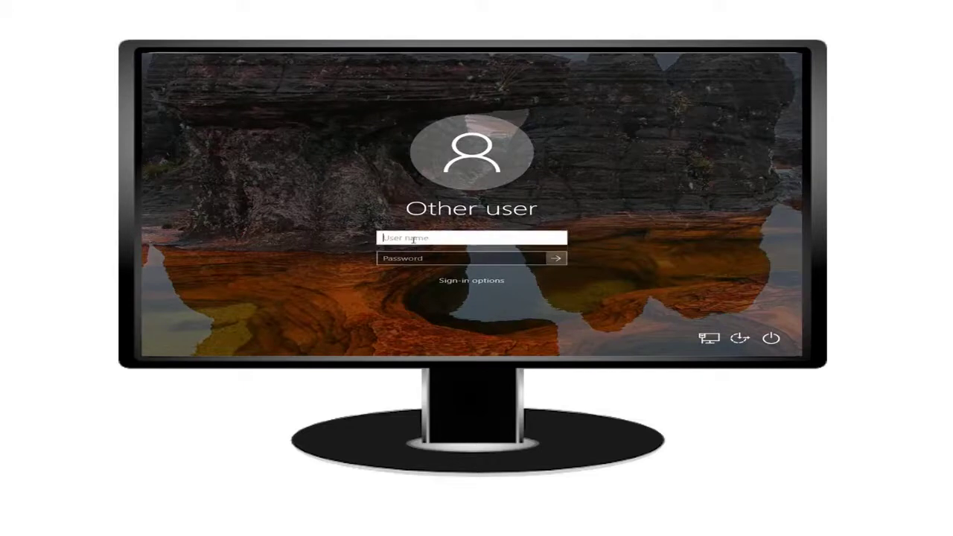
{"action": "type", "text": "Brink"}
{"action": "key", "text": "Tab"}
{"action": "type", "text": "••"}
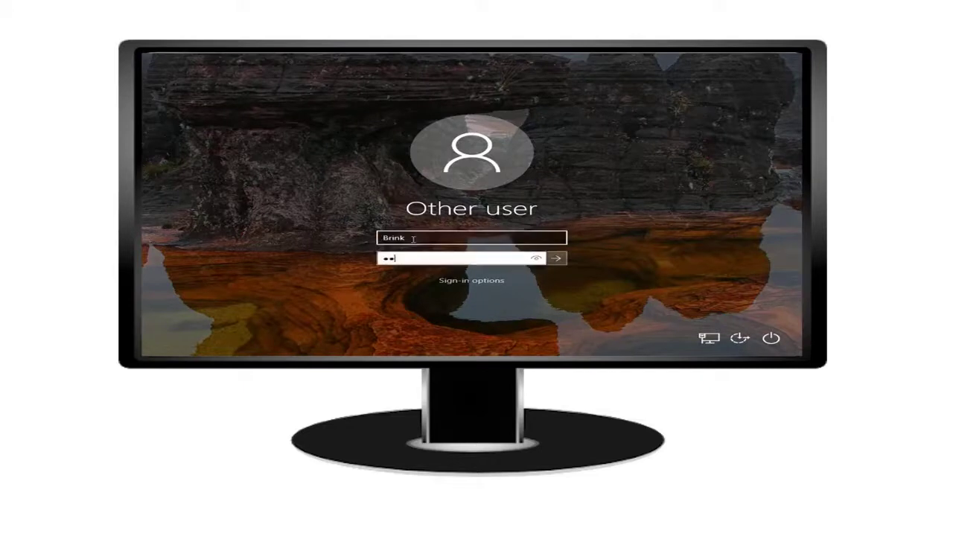
{"action": "type", "text": "••"}
{"action": "key", "text": "Return"}
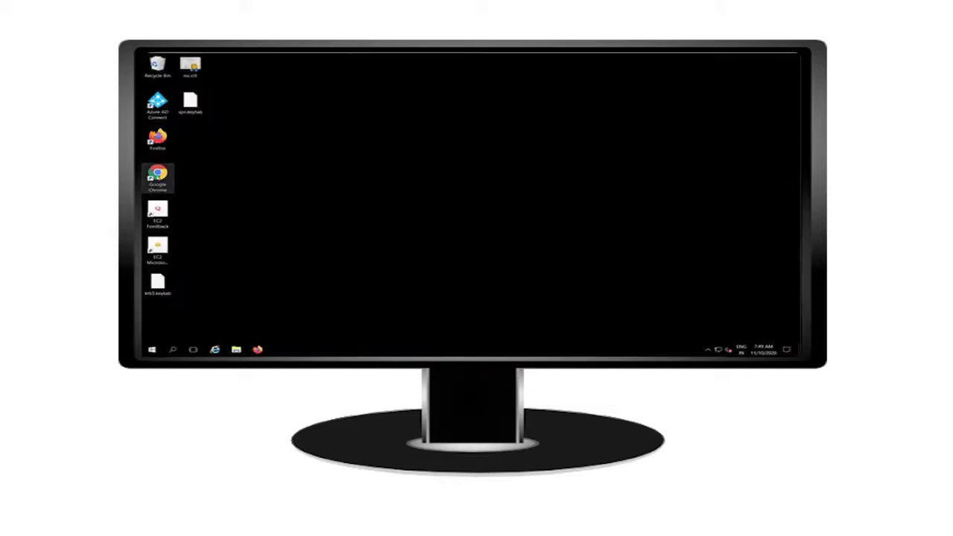
Launch Chrome from the desktop and load localhost/wordpress/, already logged in as Administrator.
{"action": "double_click", "coordinate": [157, 177]}
{"action": "type", "text": "localhost"}
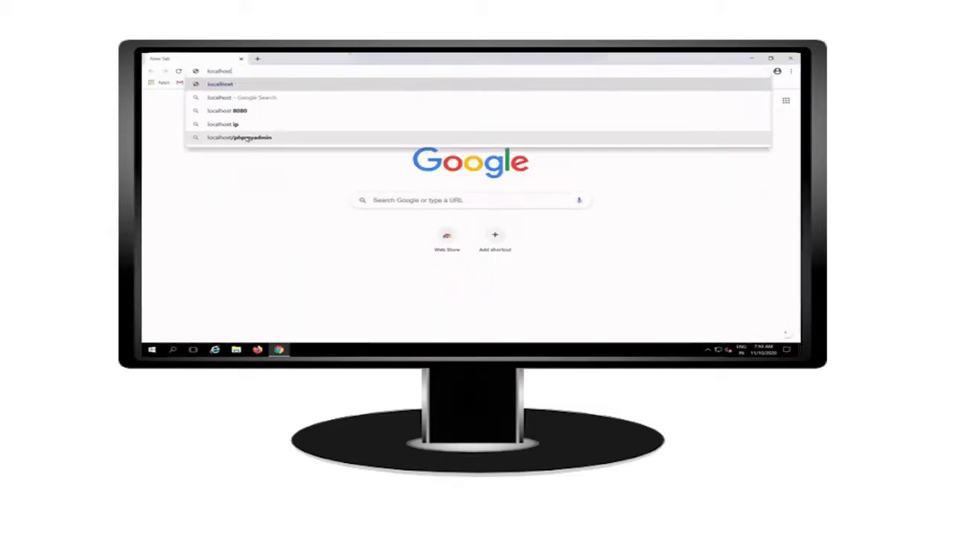
{"action": "type", "text": "/wordpress/"}
{"action": "key", "text": "Return"}
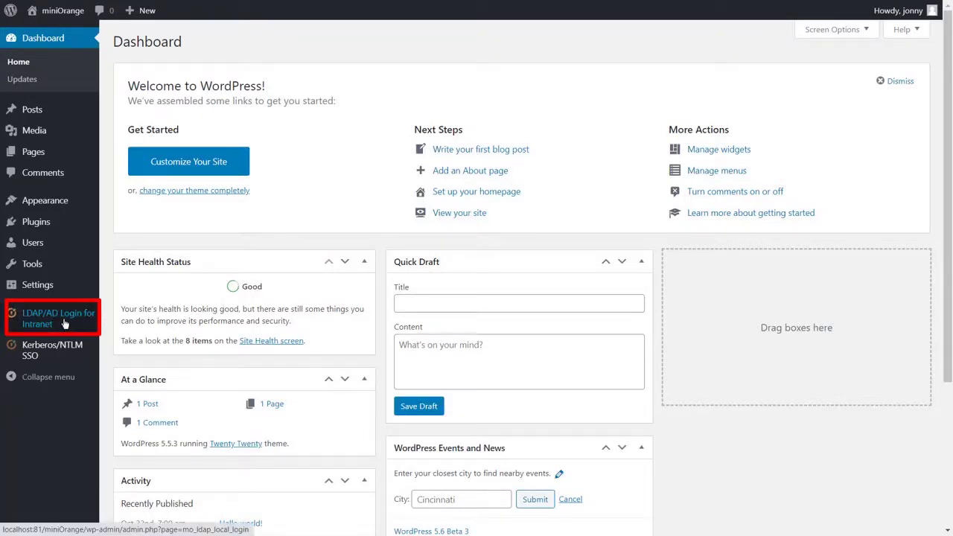
Go to the LDAP/AD Login for Intranet plugin's LDAP Configuration settings.
{"action": "left_click", "coordinate": [64, 323]}
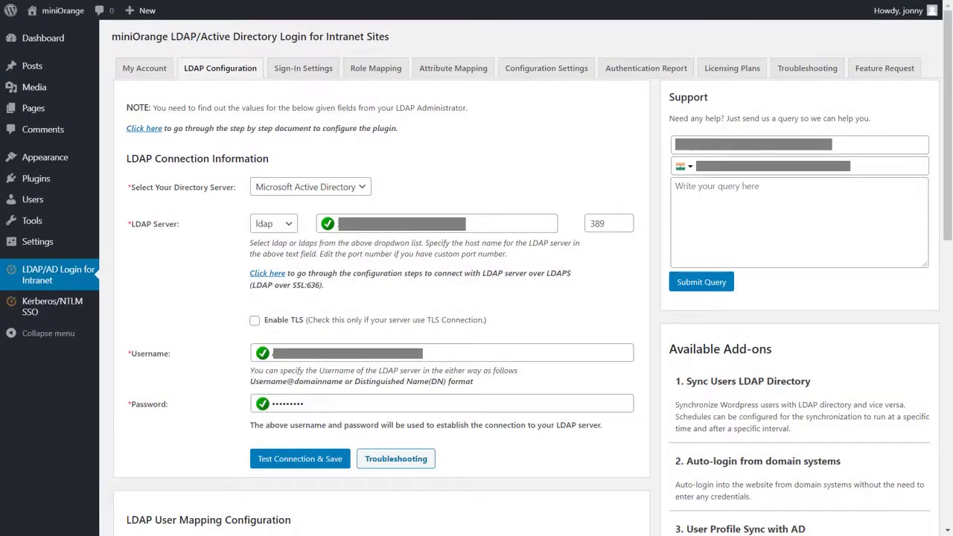
Scroll through the LDAP connection configuration to review its filled settings.
{"action": "scroll", "coordinate": [533, 333], "scroll_direction": "down", "scroll_amount": 4}
{"action": "scroll", "coordinate": [533, 333], "scroll_direction": "down", "scroll_amount": 2}
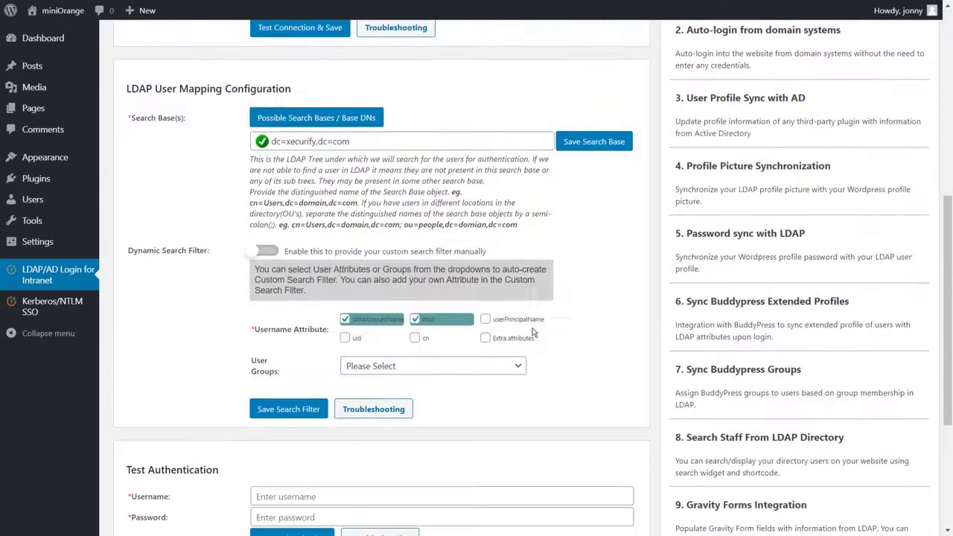
{"action": "scroll", "coordinate": [533, 333], "scroll_direction": "down", "scroll_amount": 1}
{"action": "scroll", "coordinate": [533, 333], "scroll_direction": "down", "scroll_amount": 1}
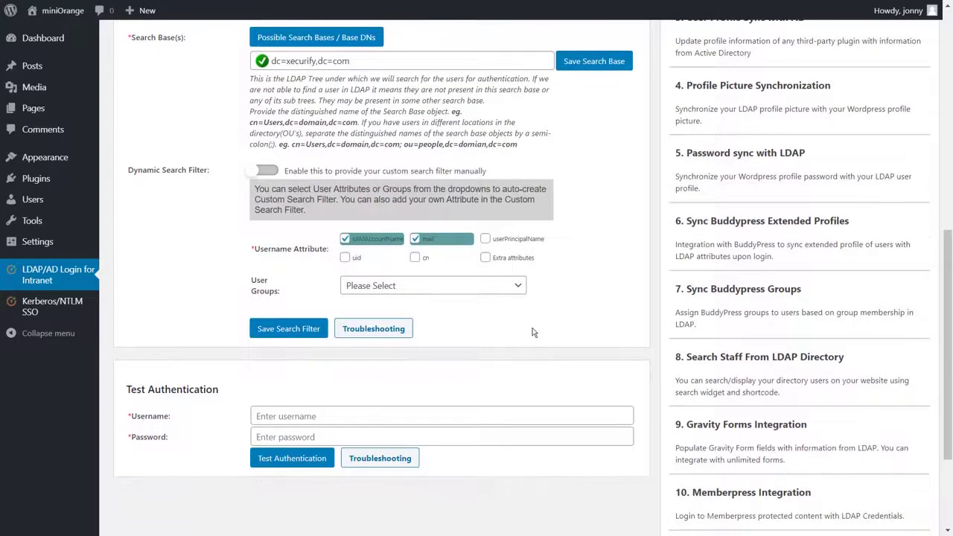
{"action": "scroll", "coordinate": [533, 333], "scroll_direction": "down", "scroll_amount": 1}
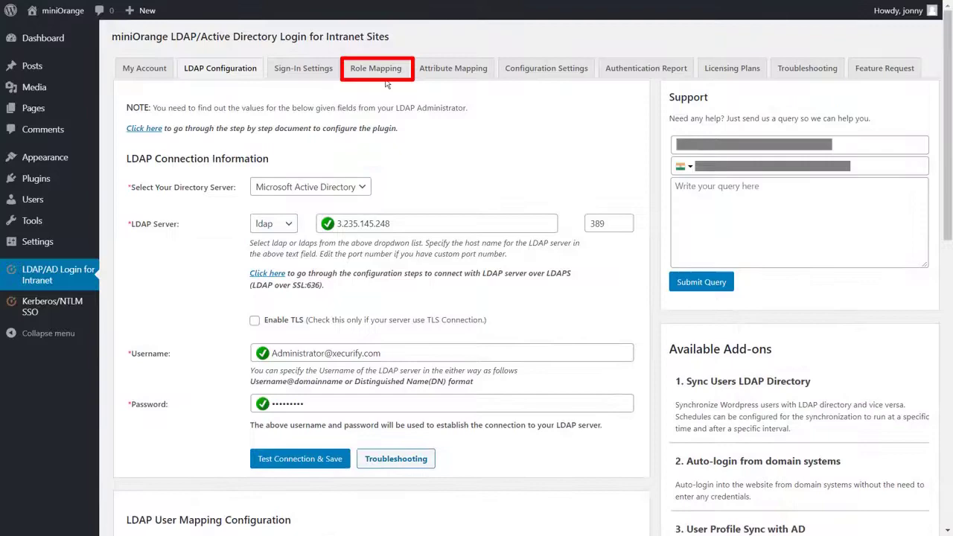
Review Role Mapping with its default Subscriber role, then view Attribute Mapping.
{"action": "left_click", "coordinate": [384, 72]}
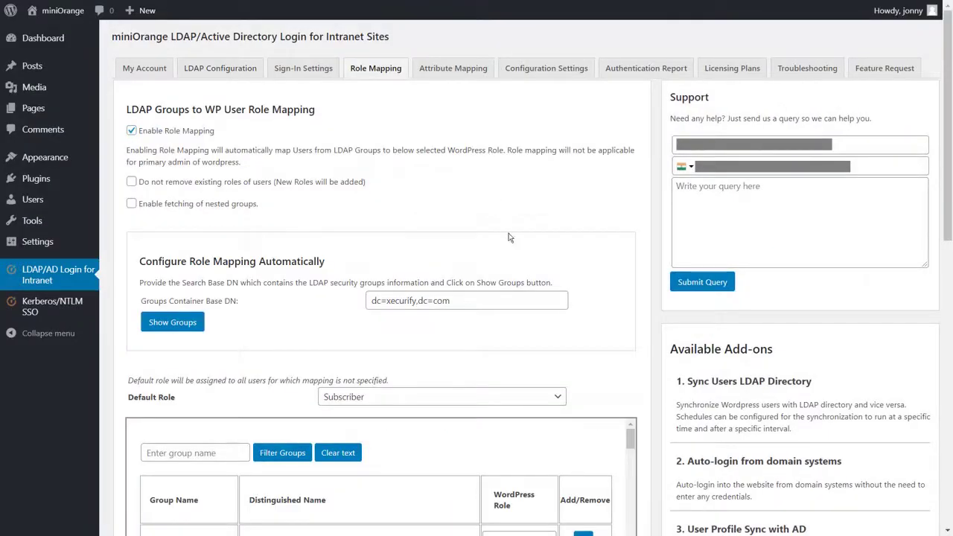
{"action": "scroll", "coordinate": [509, 238], "scroll_direction": "down", "scroll_amount": 3}
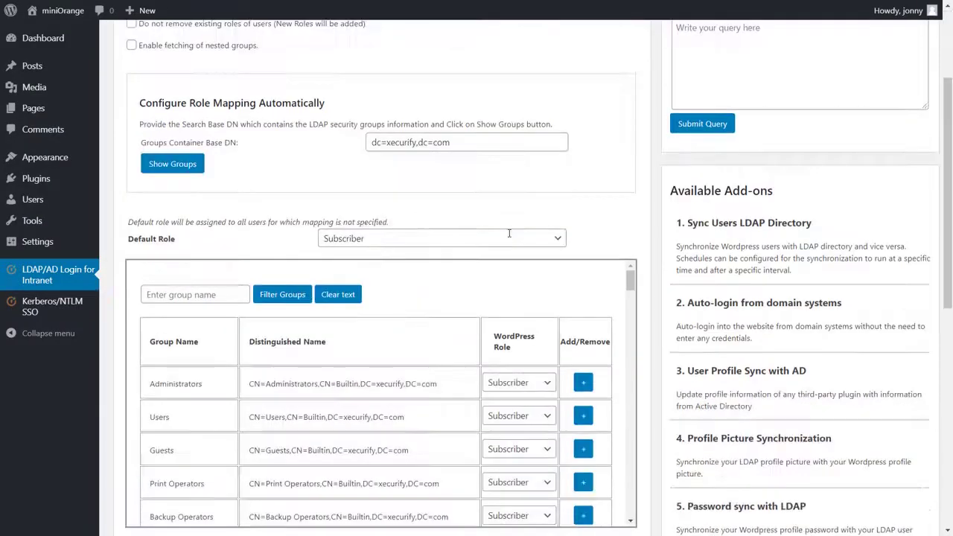
{"action": "scroll", "coordinate": [510, 235], "scroll_direction": "down", "scroll_amount": 2}
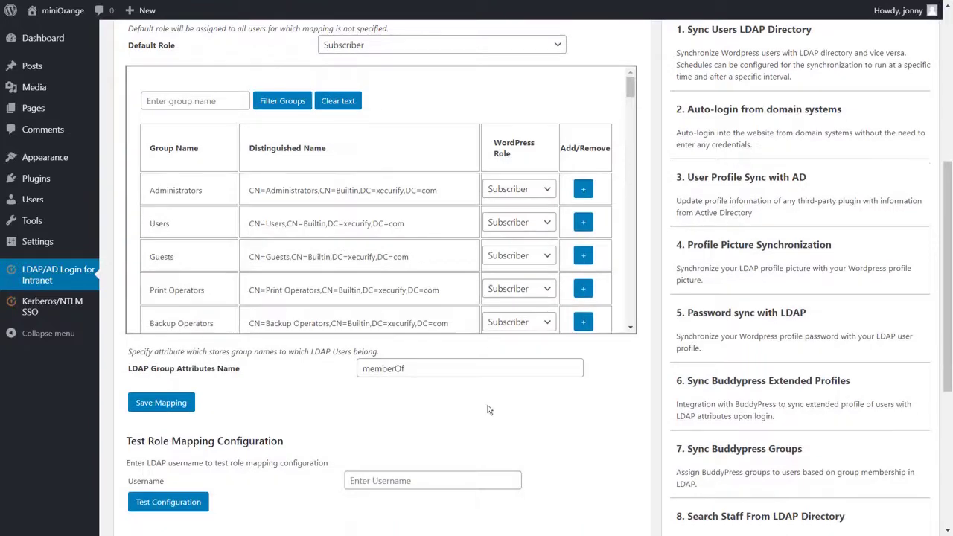
{"action": "scroll", "coordinate": [488, 412], "scroll_direction": "down", "scroll_amount": 2}
{"action": "scroll", "coordinate": [488, 411], "scroll_direction": "up", "scroll_amount": 3}
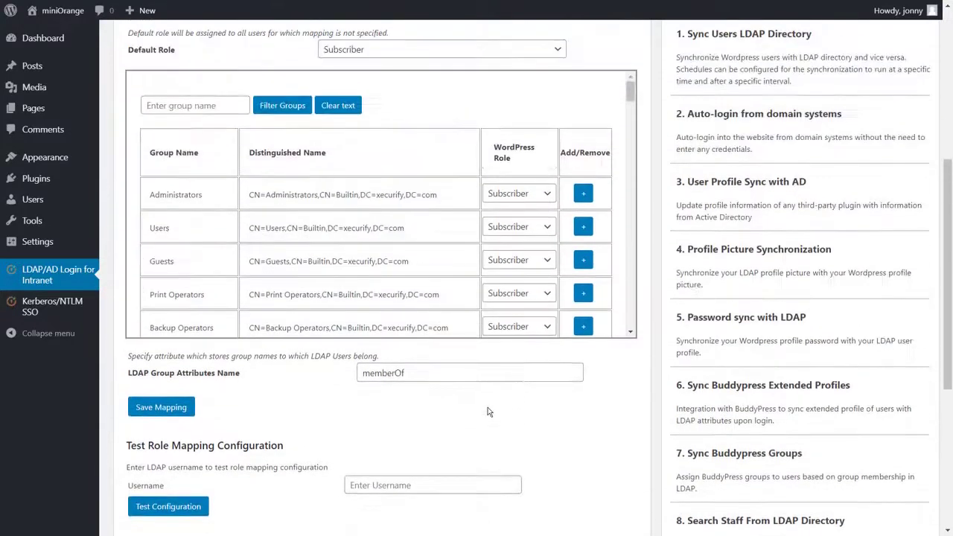
{"action": "scroll", "coordinate": [488, 412], "scroll_direction": "up", "scroll_amount": 1}
{"action": "scroll", "coordinate": [488, 411], "scroll_direction": "up", "scroll_amount": 2}
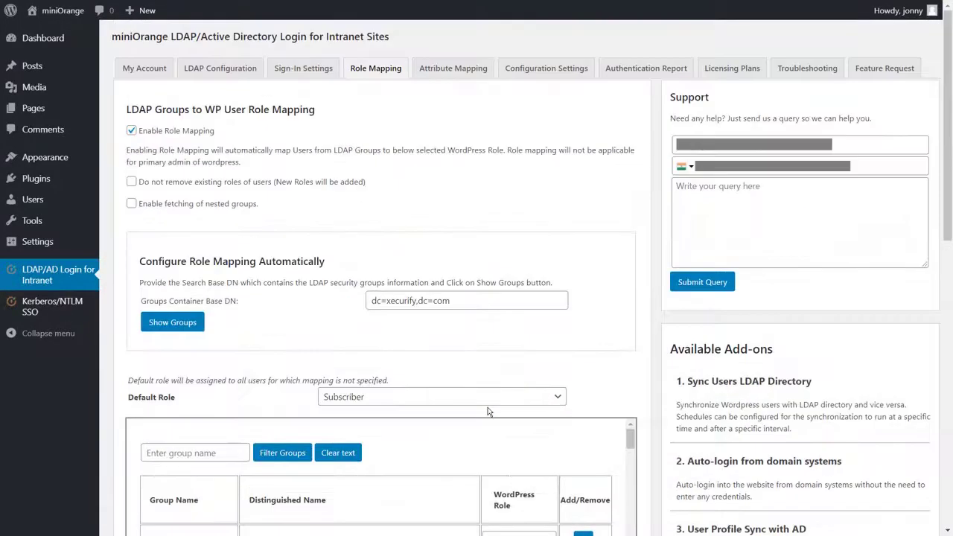
{"action": "left_click", "coordinate": [459, 75]}
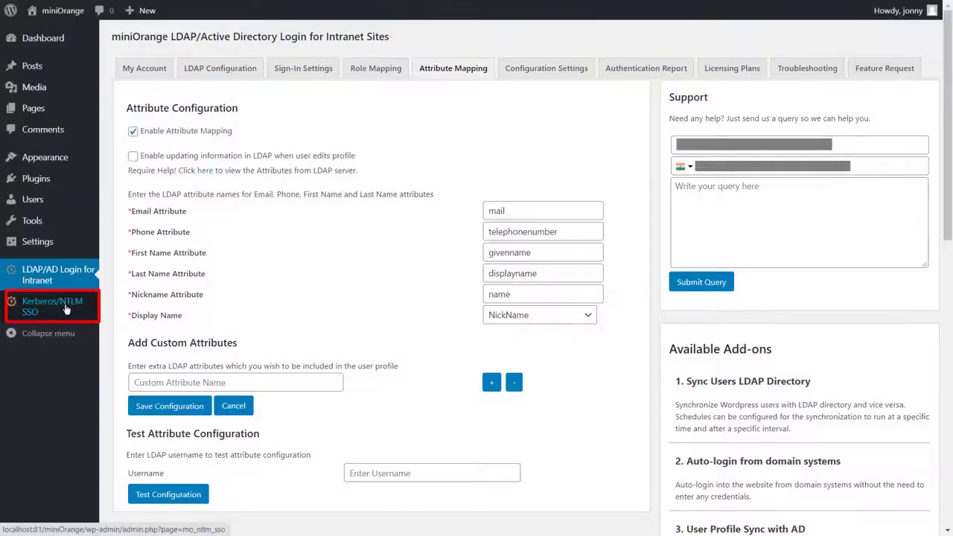
Go to the Kerberos/NTLM SSO Sign-in Settings page.
{"action": "left_click", "coordinate": [65, 309]}
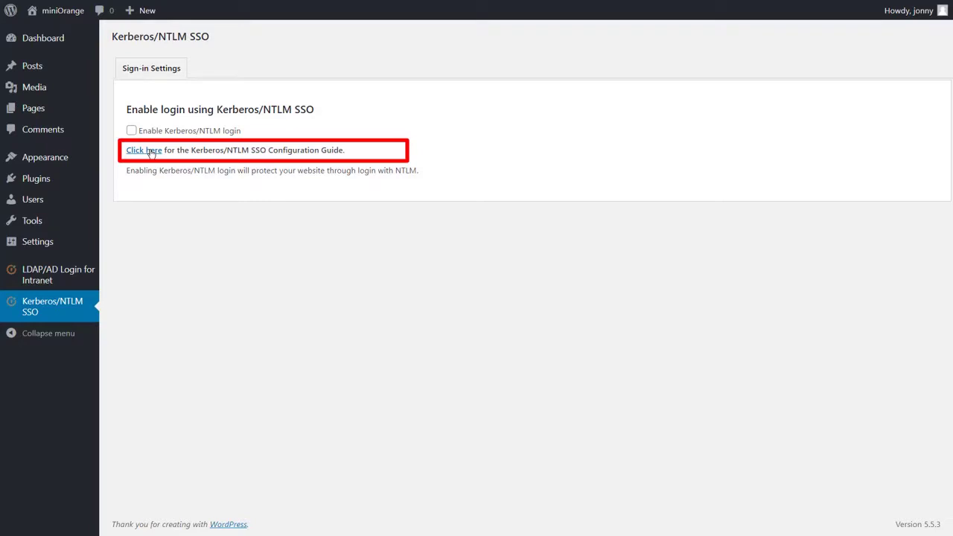
Follow the configuration guide link and scroll to the Ubuntu/RHEL Kerberos setup steps.
{"action": "left_click", "coordinate": [152, 151]}
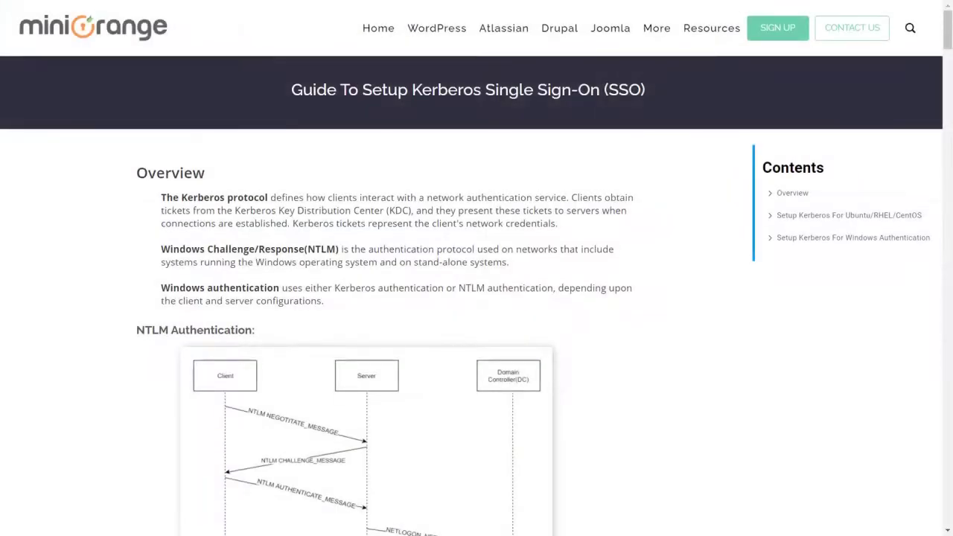
{"action": "scroll", "coordinate": [668, 332], "scroll_direction": "down", "scroll_amount": 2}
{"action": "scroll", "coordinate": [667, 332], "scroll_direction": "down", "scroll_amount": 2}
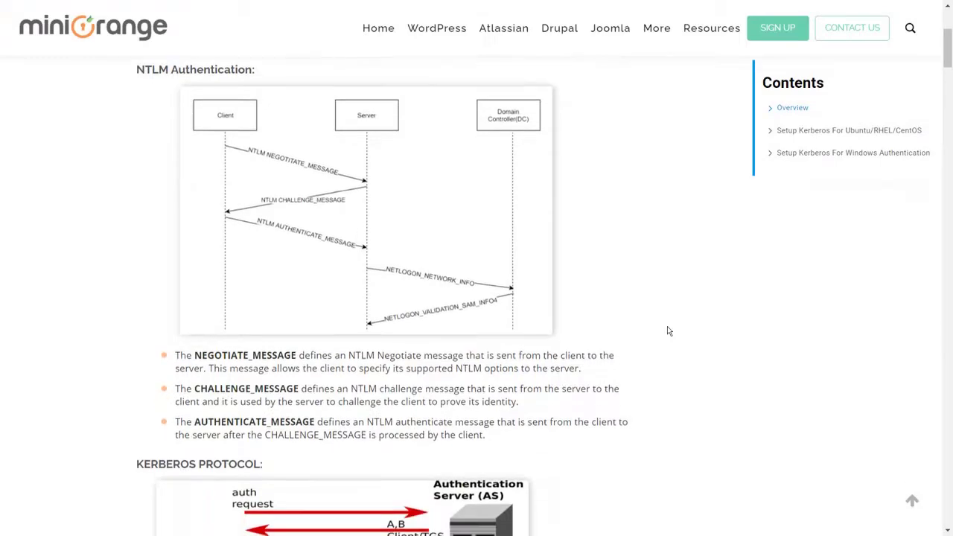
{"action": "scroll", "coordinate": [668, 332], "scroll_direction": "down", "scroll_amount": 2}
{"action": "scroll", "coordinate": [668, 331], "scroll_direction": "down", "scroll_amount": 3}
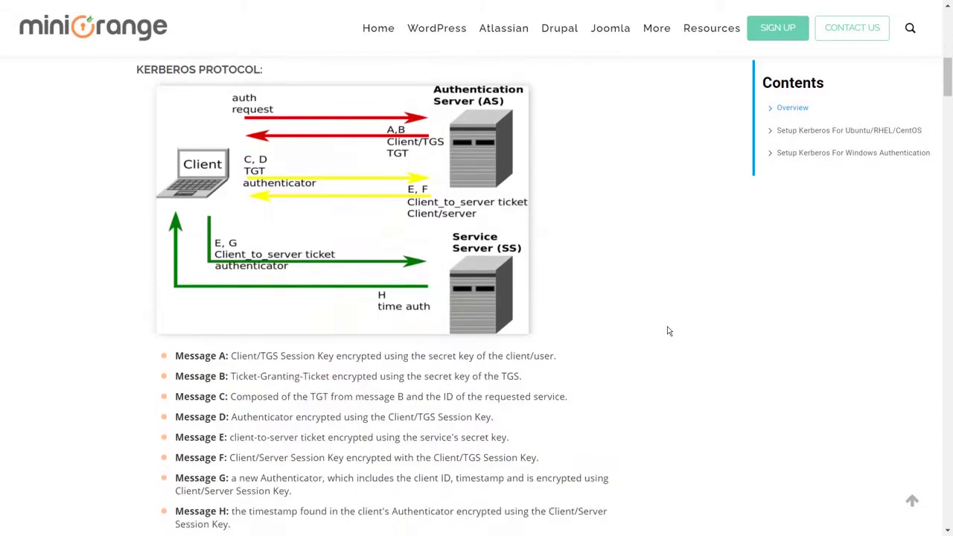
{"action": "scroll", "coordinate": [669, 331], "scroll_direction": "down", "scroll_amount": 2}
{"action": "scroll", "coordinate": [668, 332], "scroll_direction": "down", "scroll_amount": 5}
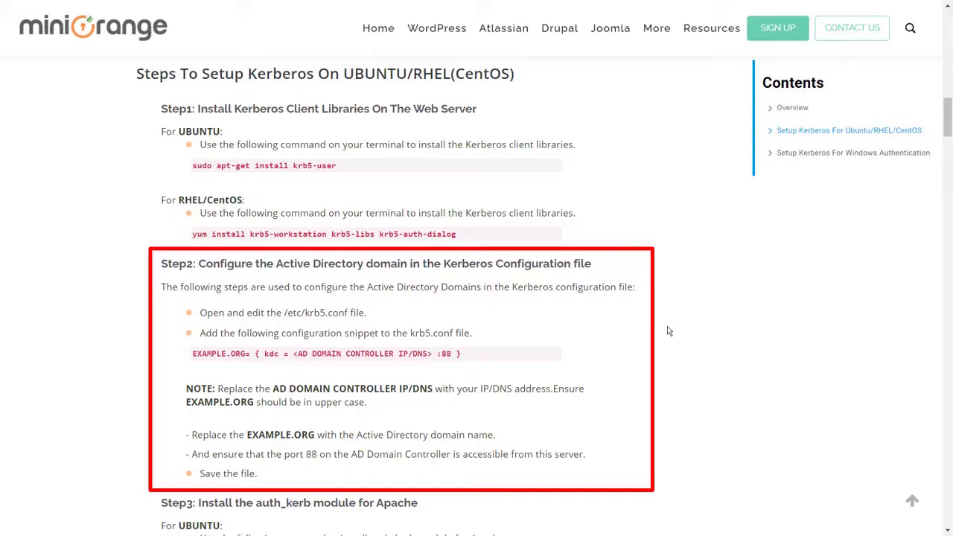
Scroll past Troubleshooting to the Windows Authentication Kerberos steps and setspn command.
{"action": "scroll", "coordinate": [668, 329], "scroll_direction": "down", "scroll_amount": 2}
{"action": "scroll", "coordinate": [668, 329], "scroll_direction": "down", "scroll_amount": 2}
{"action": "scroll", "coordinate": [669, 328], "scroll_direction": "down", "scroll_amount": 2}
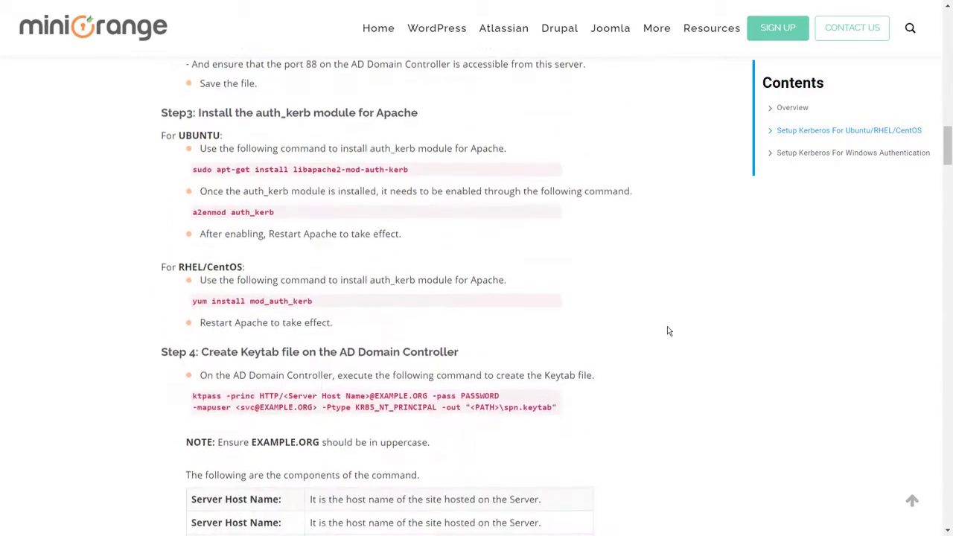
{"action": "scroll", "coordinate": [668, 331], "scroll_direction": "down", "scroll_amount": 1}
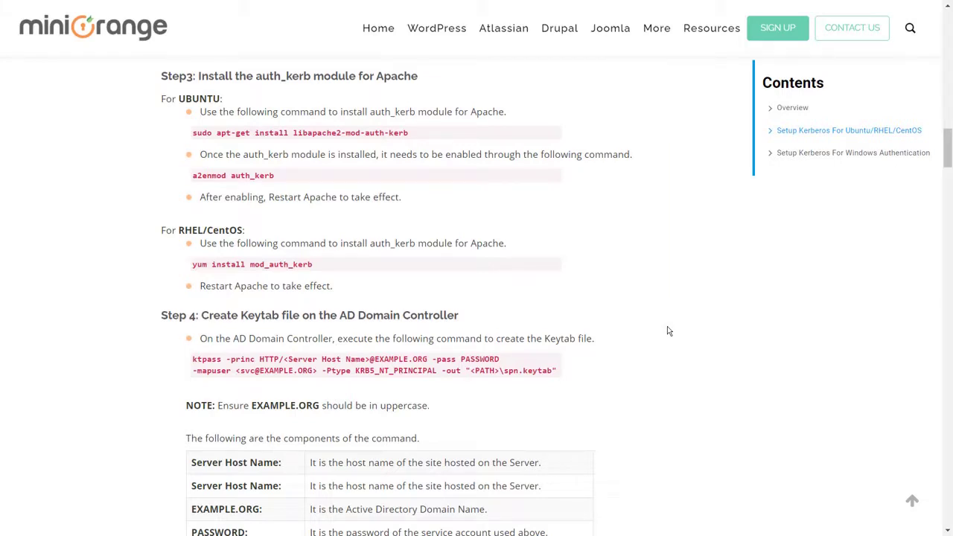
{"action": "scroll", "coordinate": [668, 331], "scroll_direction": "down", "scroll_amount": 2}
{"action": "scroll", "coordinate": [669, 331], "scroll_direction": "down", "scroll_amount": 1}
{"action": "scroll", "coordinate": [668, 331], "scroll_direction": "down", "scroll_amount": 1}
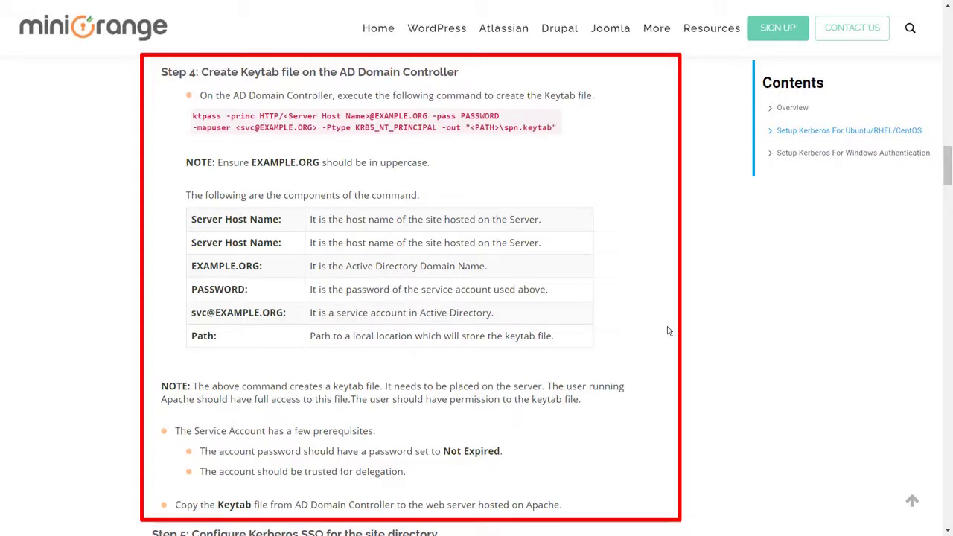
{"action": "scroll", "coordinate": [668, 331], "scroll_direction": "down", "scroll_amount": 3}
{"action": "scroll", "coordinate": [668, 331], "scroll_direction": "down", "scroll_amount": 3}
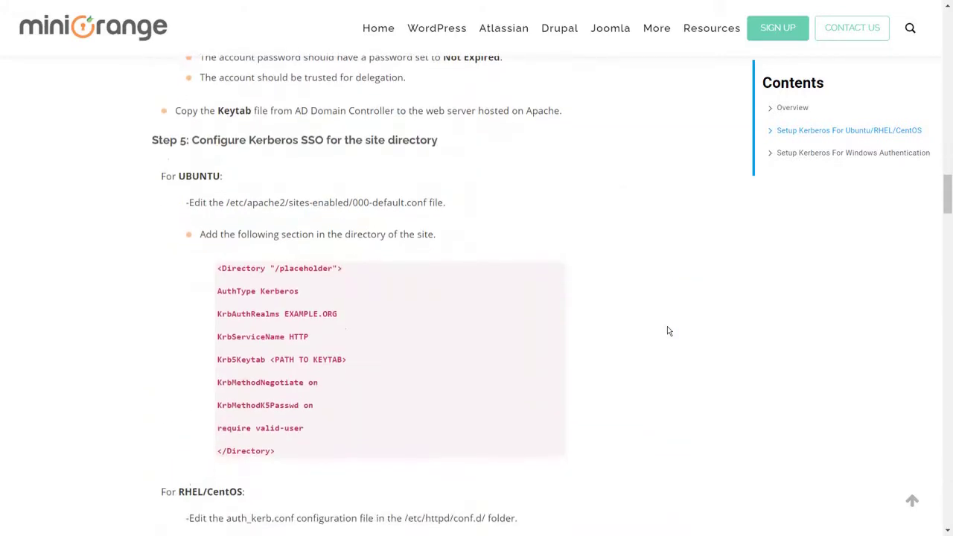
{"action": "scroll", "coordinate": [668, 331], "scroll_direction": "down", "scroll_amount": 1}
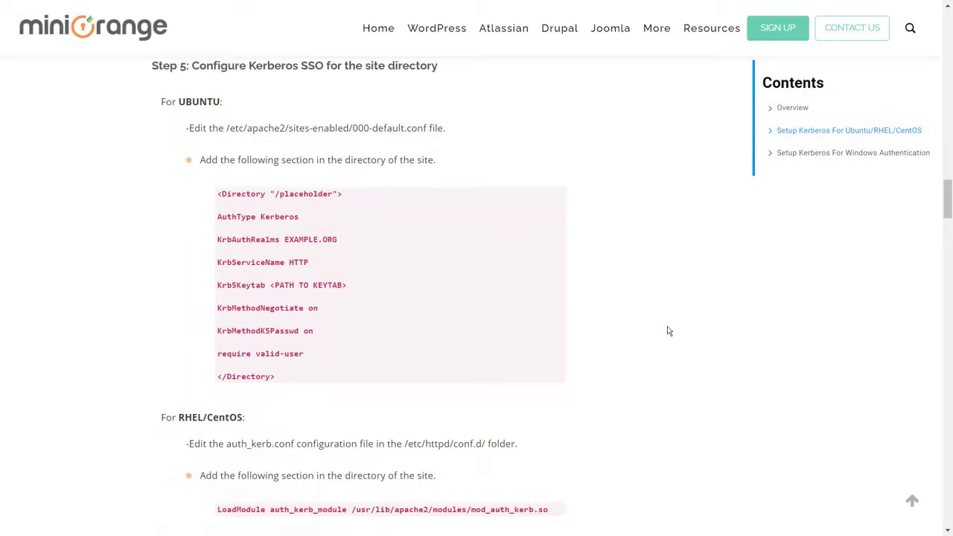
{"action": "scroll", "coordinate": [668, 330], "scroll_direction": "down", "scroll_amount": 2}
{"action": "scroll", "coordinate": [668, 331], "scroll_direction": "down", "scroll_amount": 3}
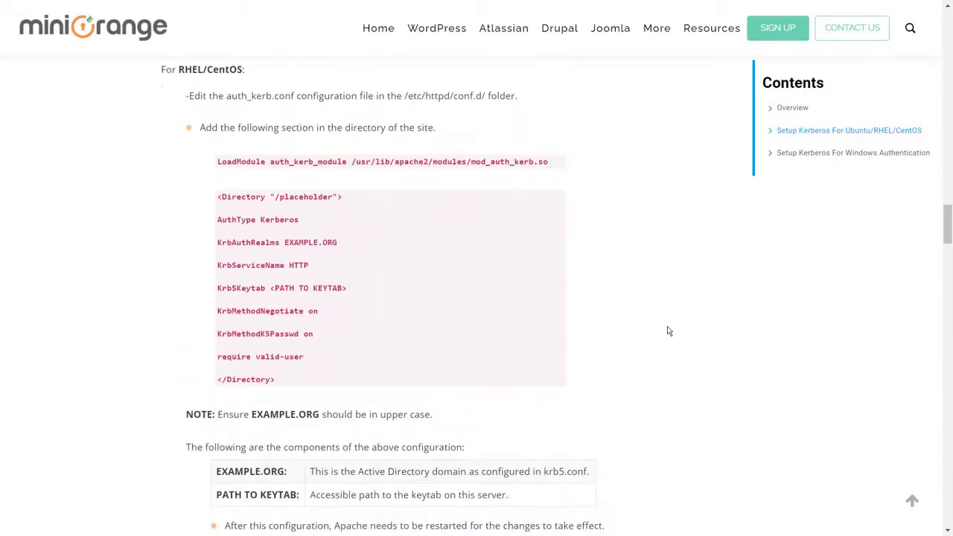
{"action": "scroll", "coordinate": [668, 330], "scroll_direction": "down", "scroll_amount": 1}
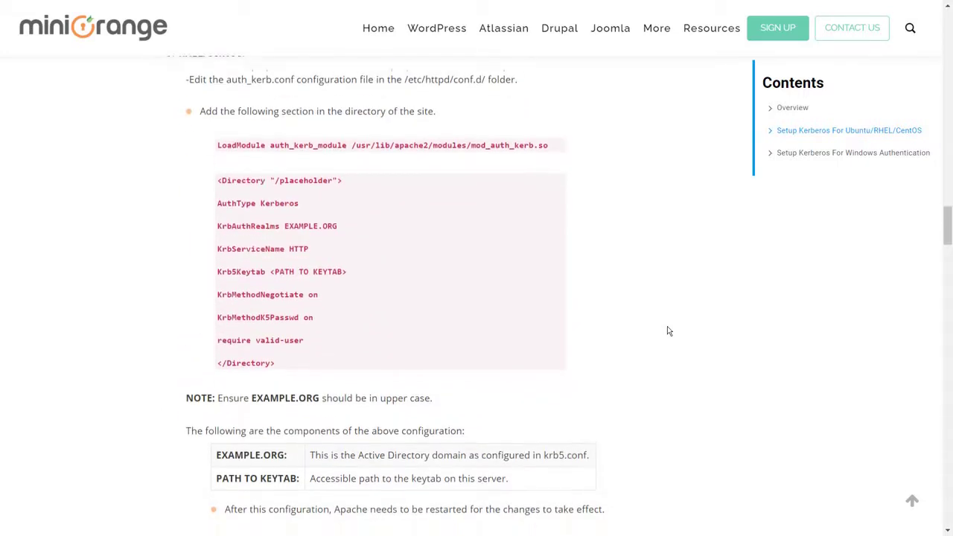
{"action": "scroll", "coordinate": [668, 331], "scroll_direction": "down", "scroll_amount": 2}
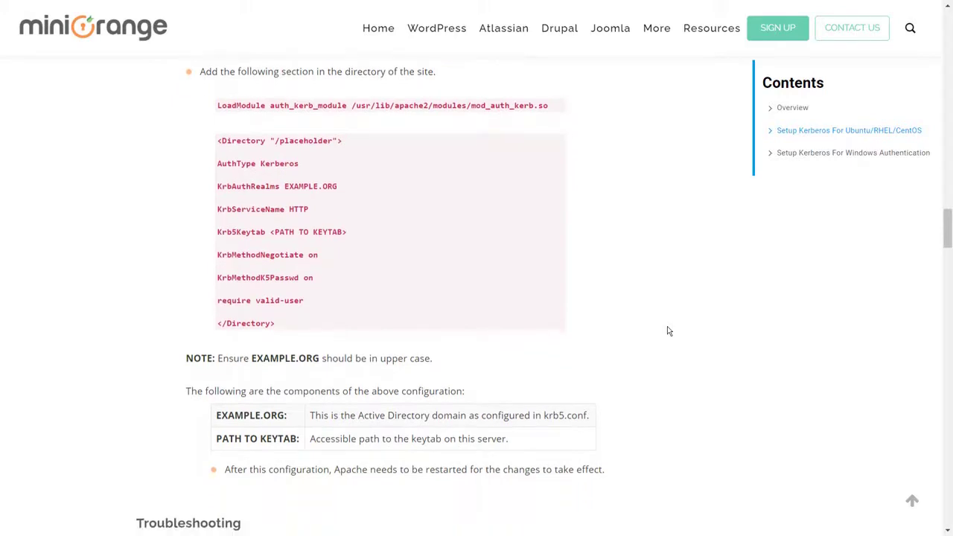
{"action": "scroll", "coordinate": [668, 331], "scroll_direction": "down", "scroll_amount": 2}
{"action": "scroll", "coordinate": [668, 330], "scroll_direction": "down", "scroll_amount": 1}
{"action": "scroll", "coordinate": [668, 330], "scroll_direction": "down", "scroll_amount": 1}
{"action": "scroll", "coordinate": [668, 331], "scroll_direction": "down", "scroll_amount": 1}
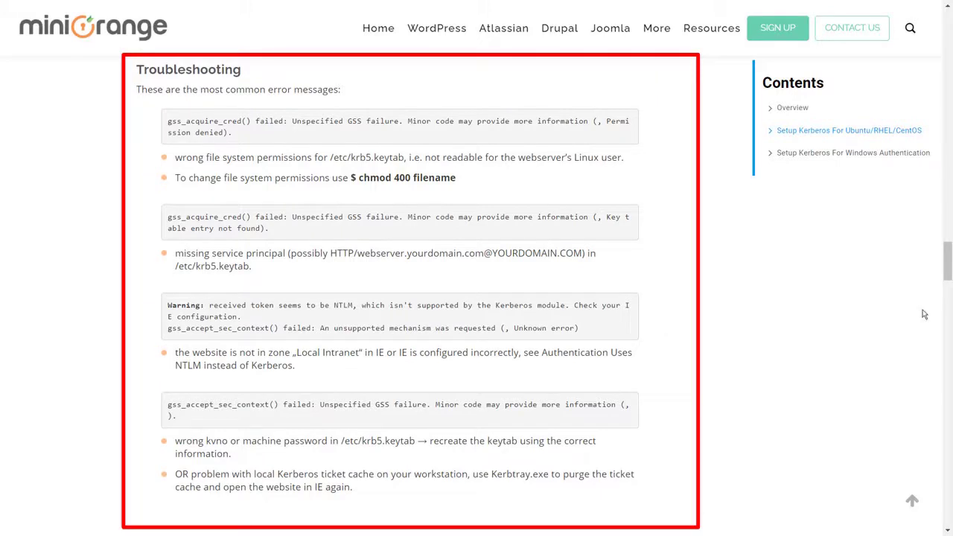
{"action": "scroll", "coordinate": [923, 314], "scroll_direction": "down", "scroll_amount": 1}
{"action": "scroll", "coordinate": [924, 314], "scroll_direction": "down", "scroll_amount": 2}
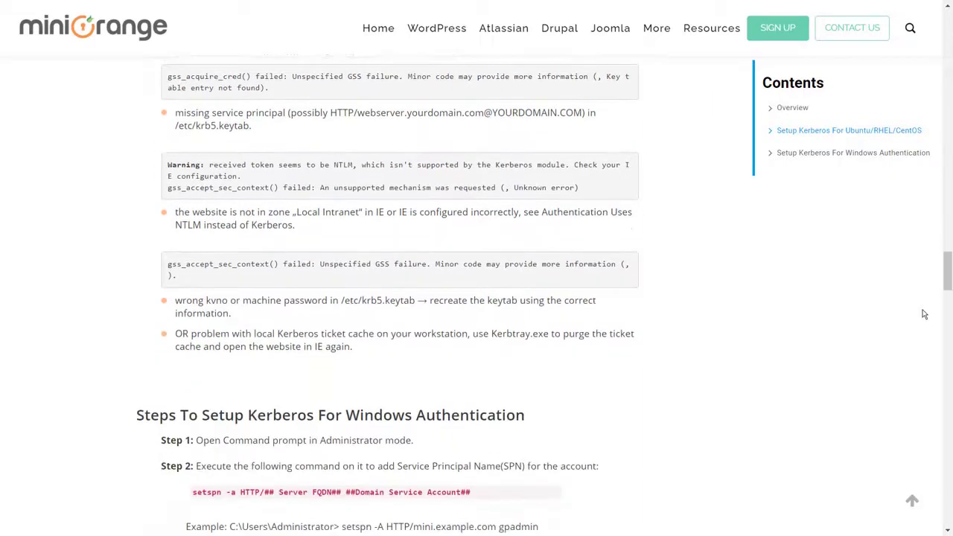
{"action": "scroll", "coordinate": [923, 315], "scroll_direction": "down", "scroll_amount": 1}
{"action": "scroll", "coordinate": [923, 314], "scroll_direction": "down", "scroll_amount": 2}
{"action": "scroll", "coordinate": [923, 314], "scroll_direction": "down", "scroll_amount": 1}
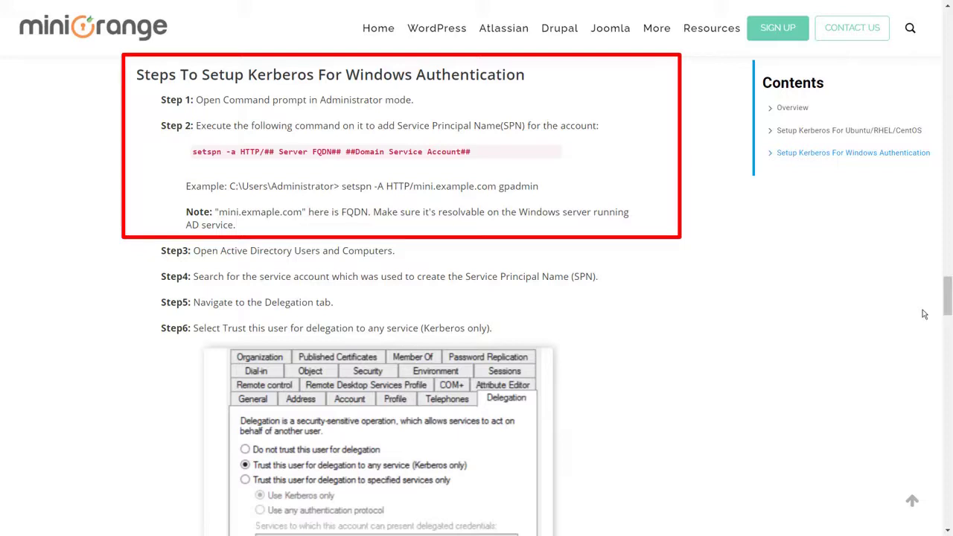
Scroll through Steps 1–6 and delegation to Steps 7–10 on IIS Application Pools.
{"action": "scroll", "coordinate": [924, 314], "scroll_direction": "down", "scroll_amount": 1}
{"action": "scroll", "coordinate": [924, 315], "scroll_direction": "down", "scroll_amount": 1}
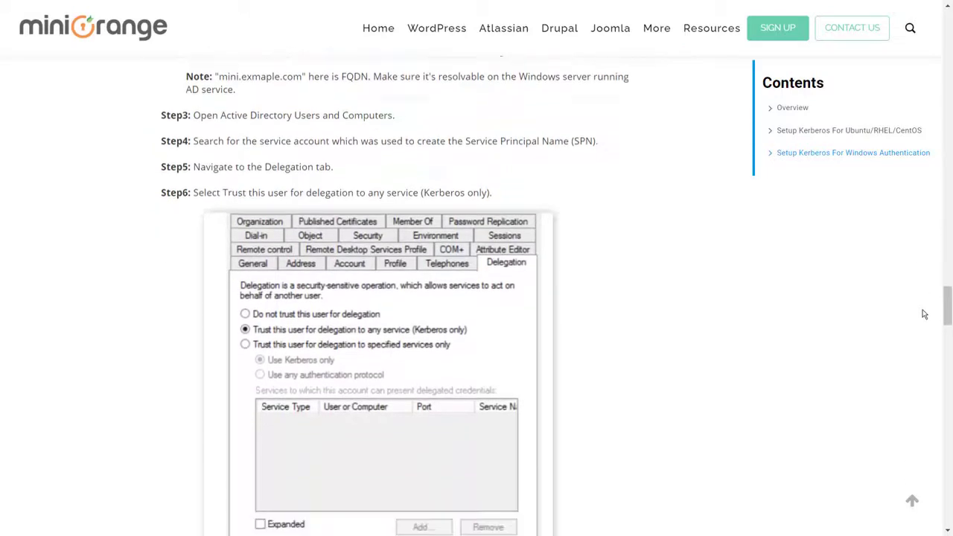
{"action": "scroll", "coordinate": [924, 314], "scroll_direction": "down", "scroll_amount": 1}
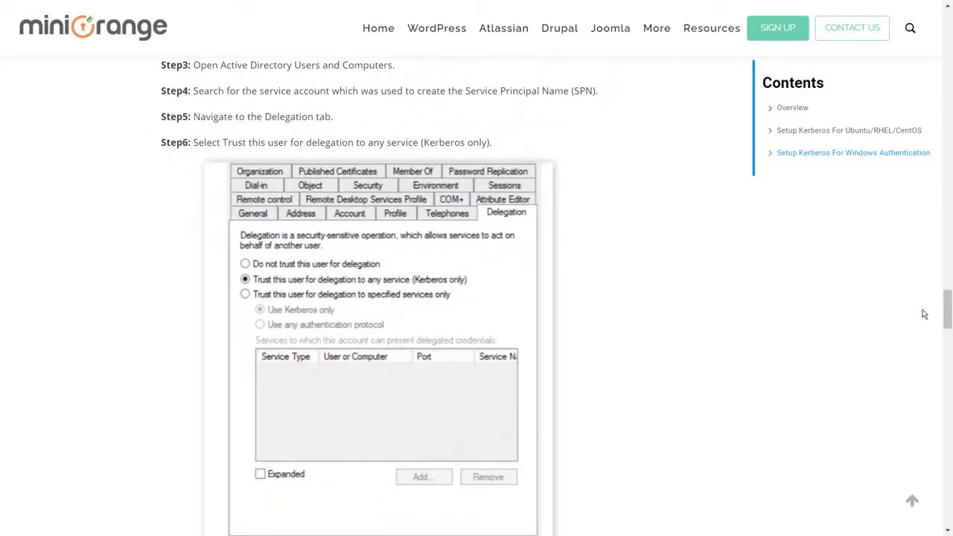
{"action": "scroll", "coordinate": [923, 314], "scroll_direction": "down", "scroll_amount": 1}
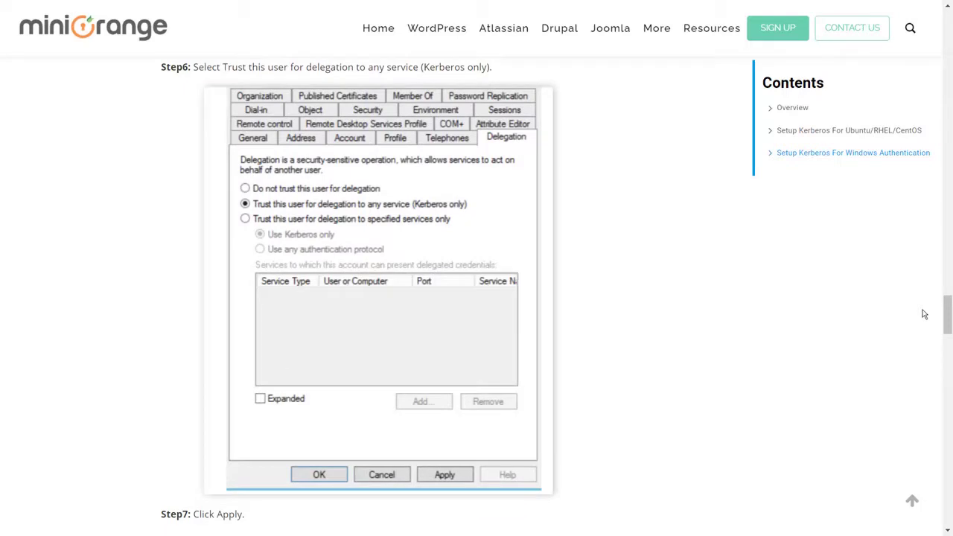
{"action": "scroll", "coordinate": [924, 314], "scroll_direction": "down", "scroll_amount": 3}
{"action": "scroll", "coordinate": [924, 314], "scroll_direction": "down", "scroll_amount": 3}
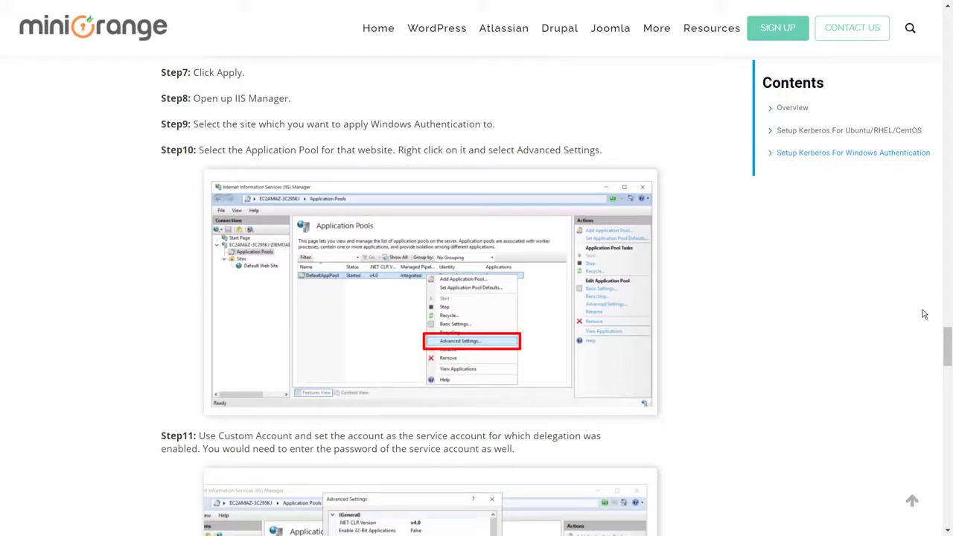
Scroll through Steps 11–17 to the client-side Windows Authentication settings.
{"action": "scroll", "coordinate": [923, 315], "scroll_direction": "down", "scroll_amount": 3}
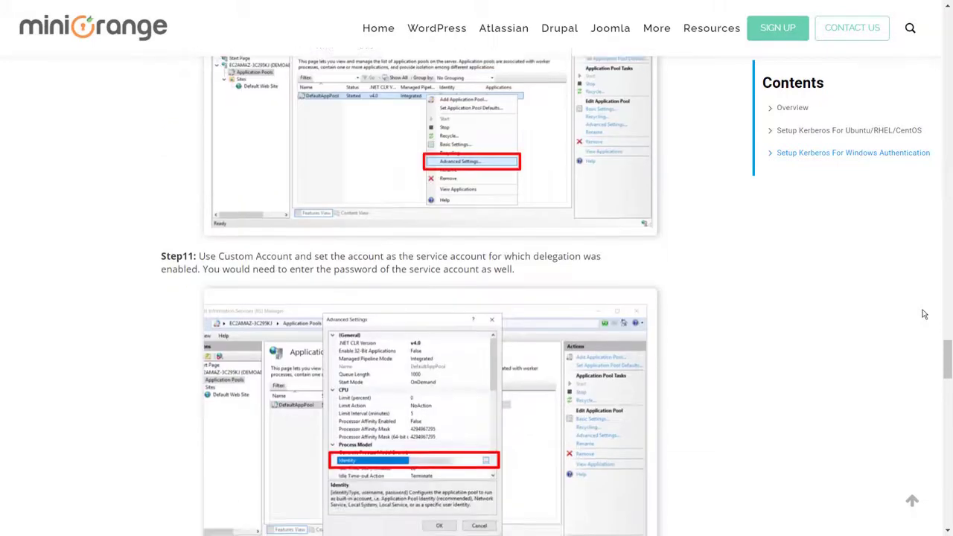
{"action": "scroll", "coordinate": [924, 314], "scroll_direction": "down", "scroll_amount": 2}
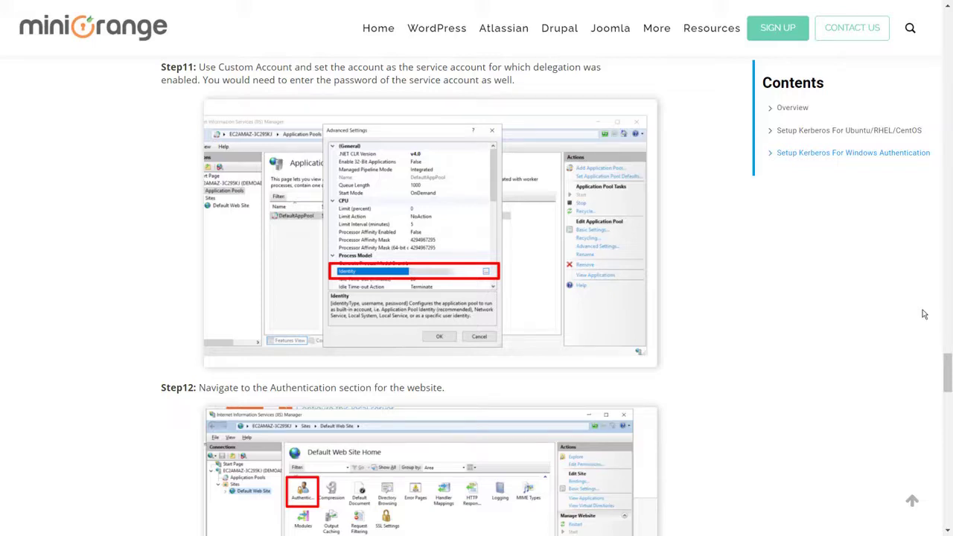
{"action": "scroll", "coordinate": [924, 314], "scroll_direction": "down", "scroll_amount": 4}
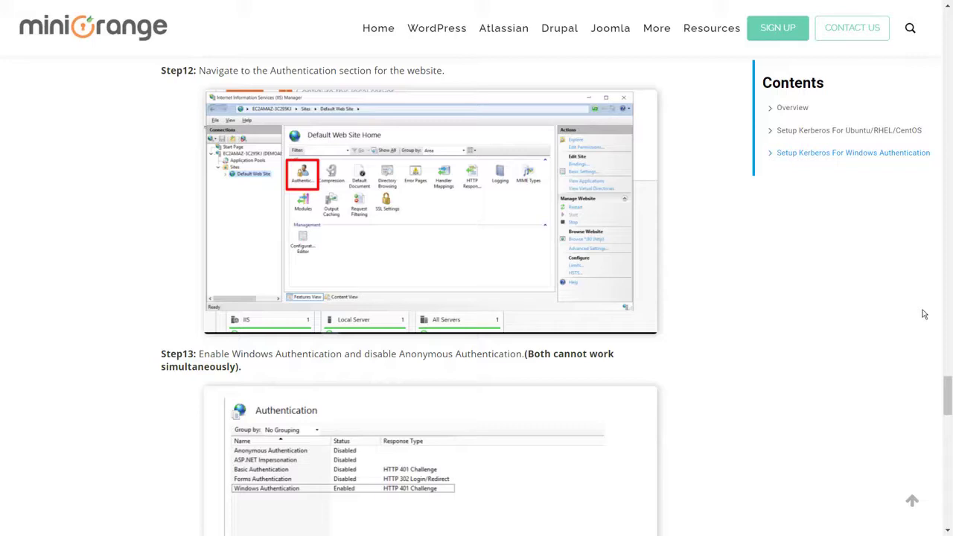
{"action": "scroll", "coordinate": [924, 314], "scroll_direction": "down", "scroll_amount": 3}
{"action": "scroll", "coordinate": [924, 315], "scroll_direction": "down", "scroll_amount": 2}
{"action": "scroll", "coordinate": [924, 314], "scroll_direction": "down", "scroll_amount": 2}
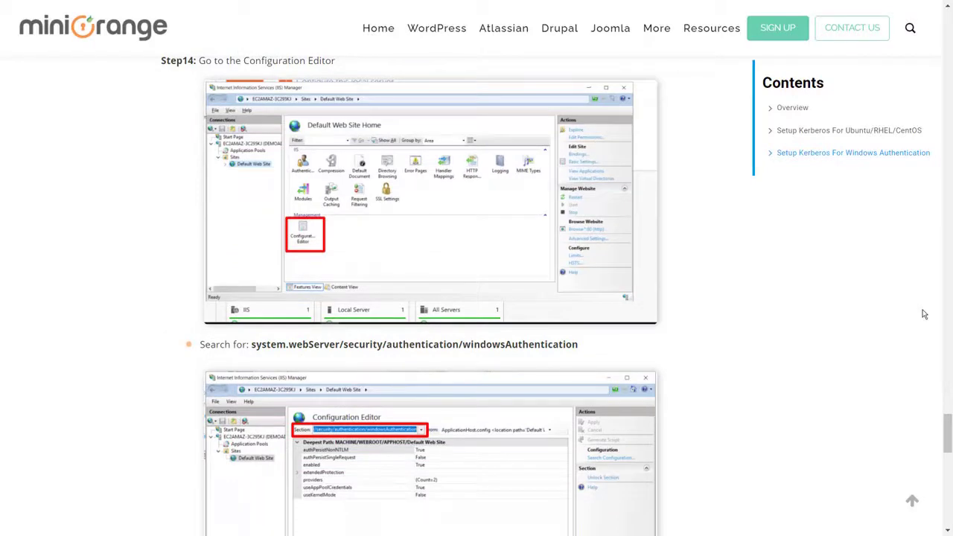
{"action": "scroll", "coordinate": [923, 315], "scroll_direction": "down", "scroll_amount": 2}
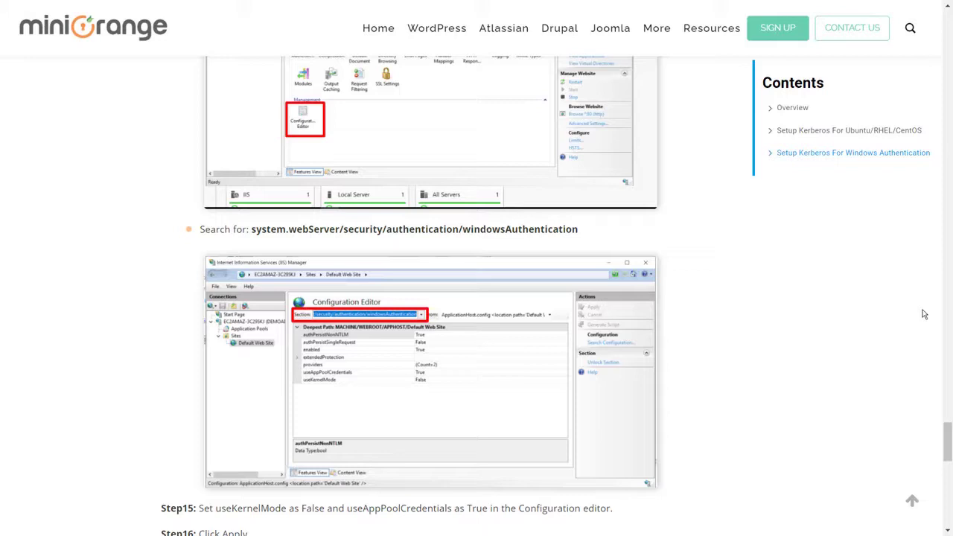
{"action": "scroll", "coordinate": [924, 315], "scroll_direction": "down", "scroll_amount": 1}
{"action": "scroll", "coordinate": [924, 314], "scroll_direction": "down", "scroll_amount": 1}
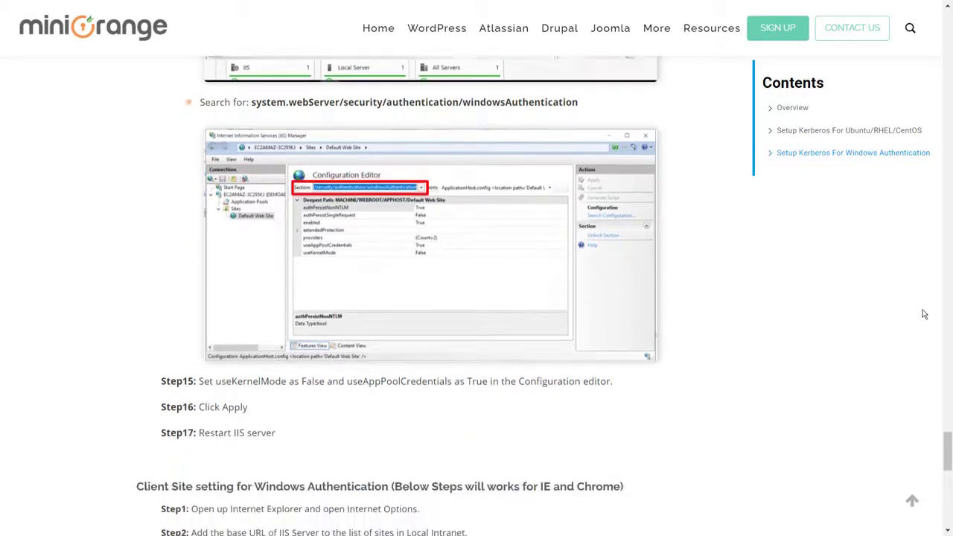
{"action": "scroll", "coordinate": [924, 314], "scroll_direction": "down", "scroll_amount": 4}
{"action": "scroll", "coordinate": [923, 298], "scroll_direction": "down", "scroll_amount": 3}
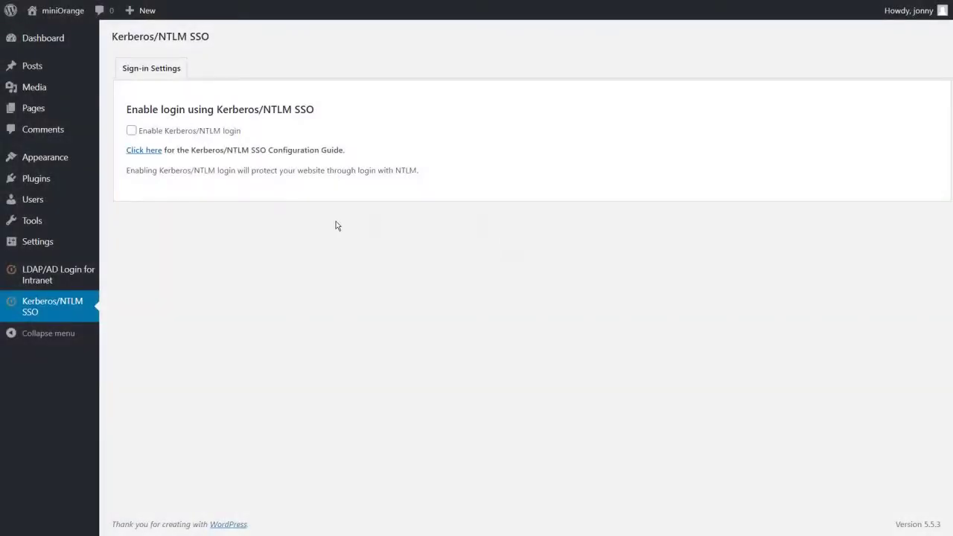
Tick 'Enable Kerberos/NTLM login' on the Kerberos/NTLM SSO Sign-in Settings page.
{"action": "left_click", "coordinate": [131, 132]}
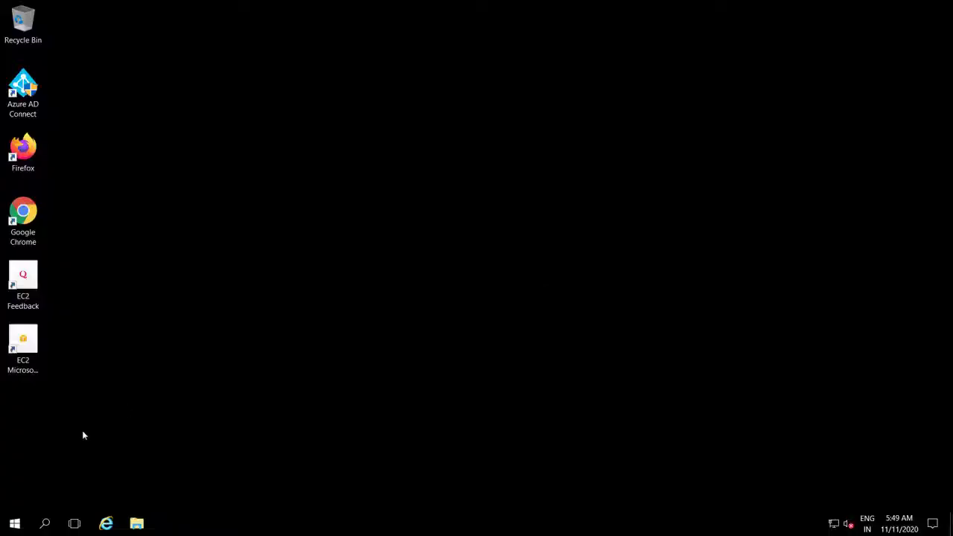
Check which Windows account is signed in via the Start menu's account settings.
{"action": "left_click", "coordinate": [13, 528]}
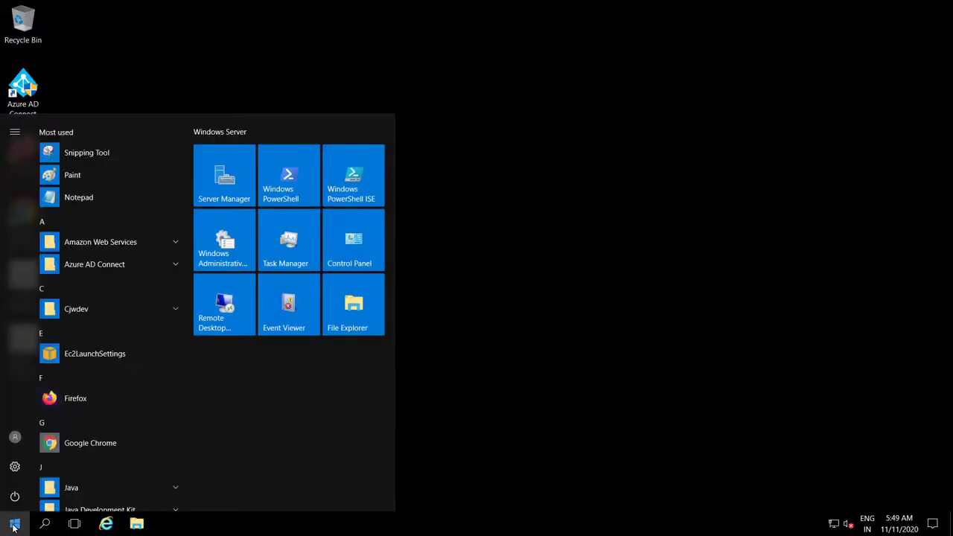
{"action": "left_click", "coordinate": [16, 434]}
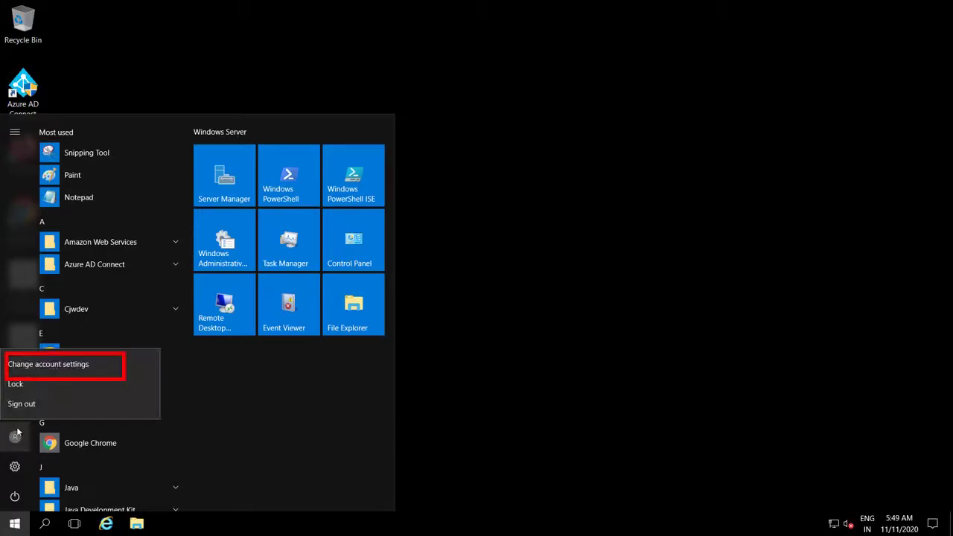
{"action": "left_click", "coordinate": [52, 365]}
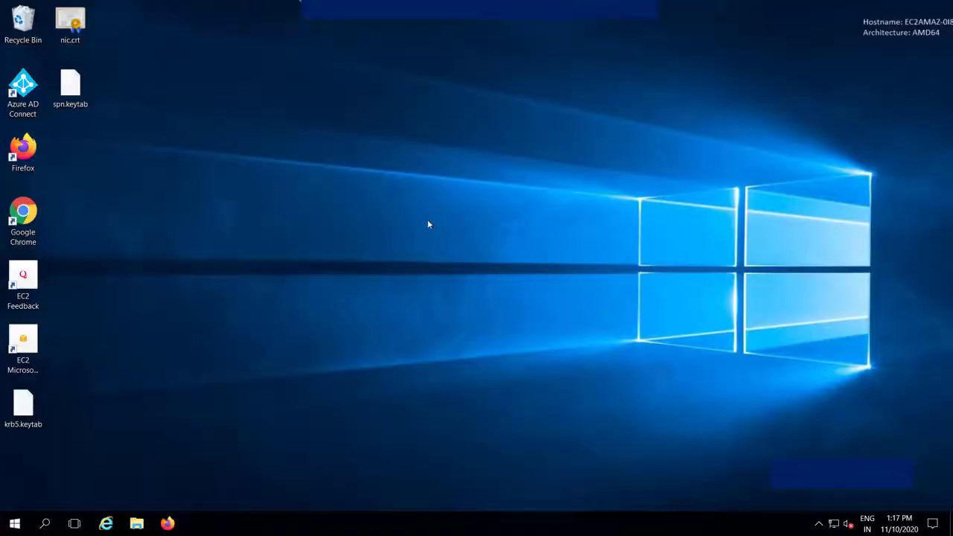
Launch Chrome and load localhost/wordpress/ to confirm the site opens already signed in.
{"action": "double_click", "coordinate": [33, 214]}
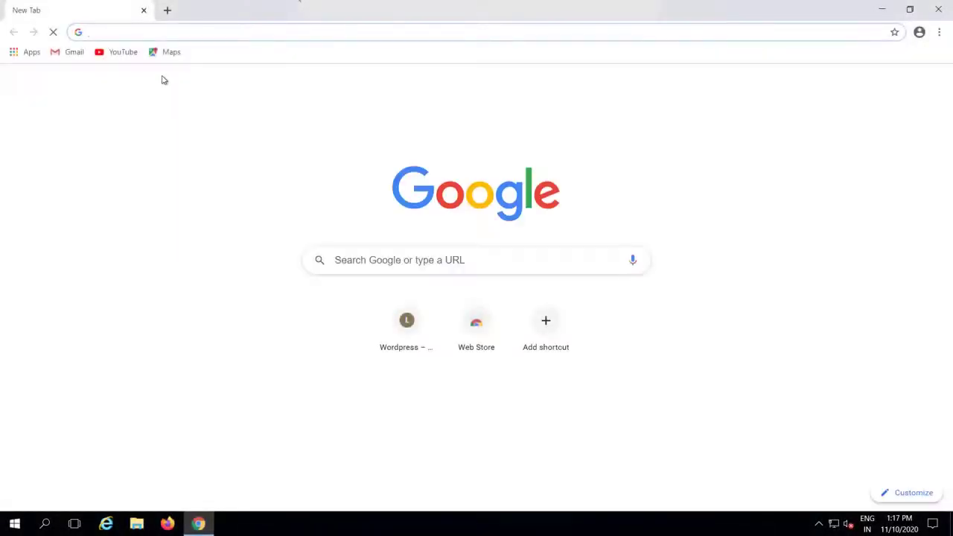
{"action": "type", "text": "localho"}
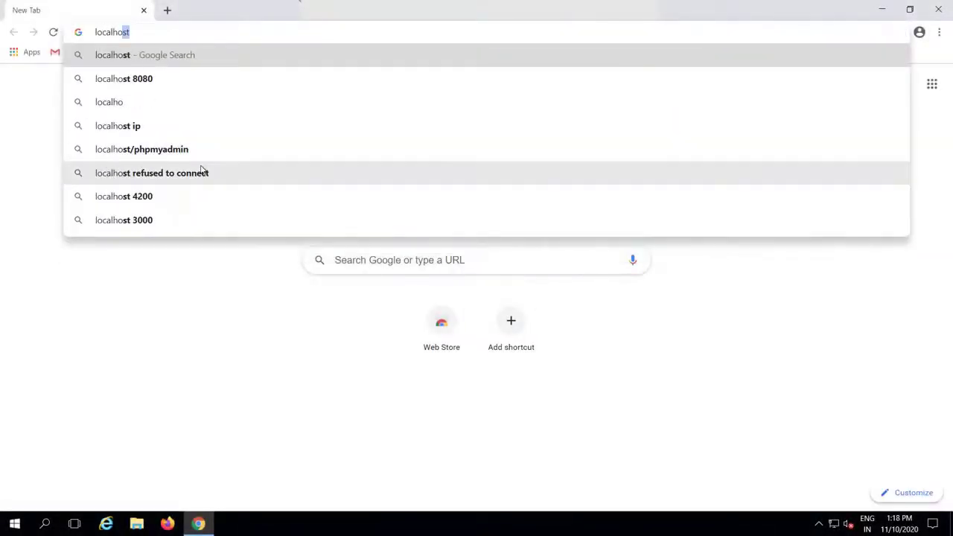
{"action": "type", "text": "st/wordpre"}
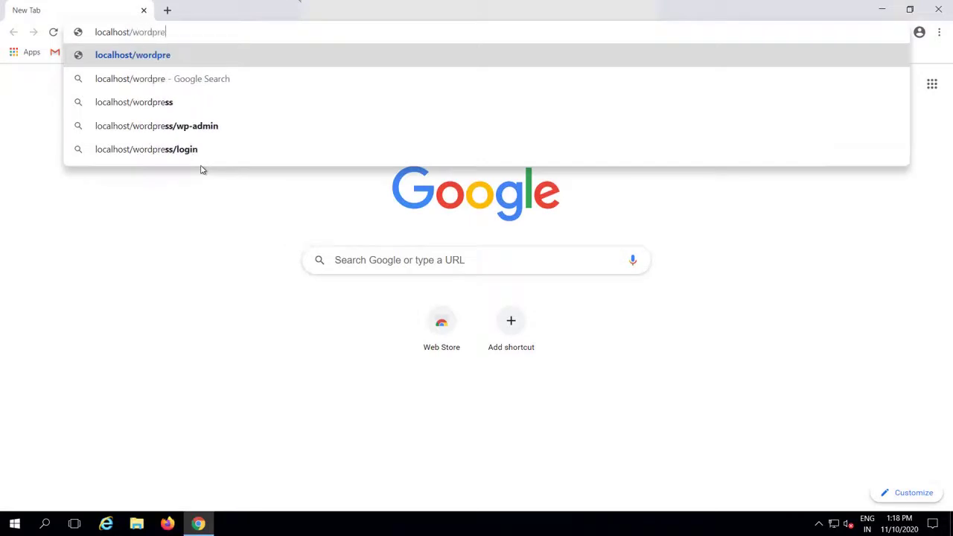
{"action": "type", "text": "ss/"}
{"action": "key", "text": "Return"}
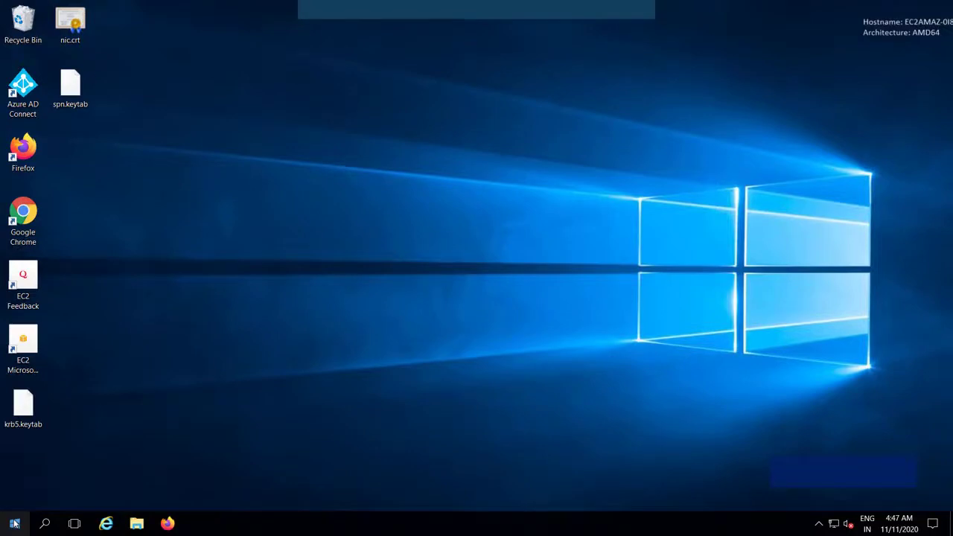
Start Chrome as a different domain user, entering that user's username and password.
{"action": "left_click", "coordinate": [14, 524]}
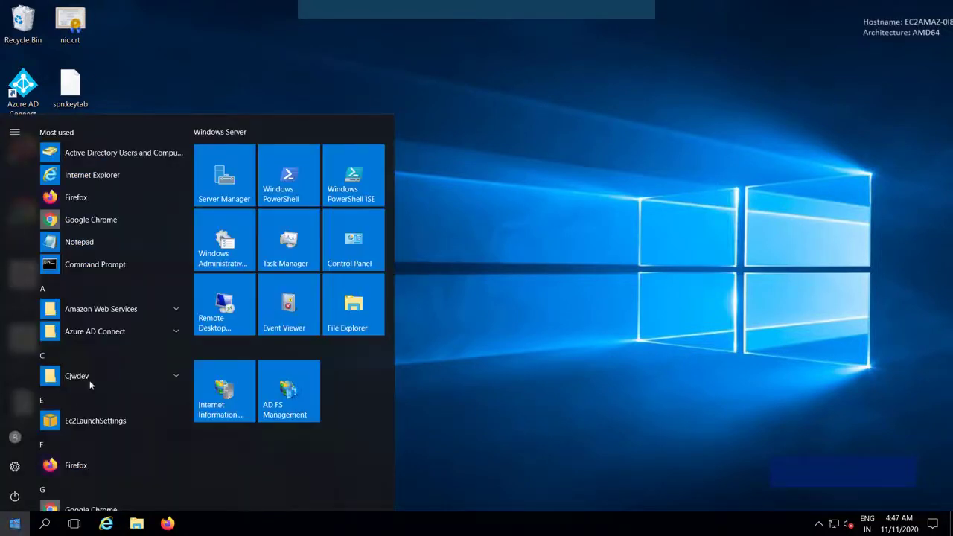
{"action": "right_click", "coordinate": [99, 217]}
{"action": "mouse_move", "coordinate": [179, 249]}
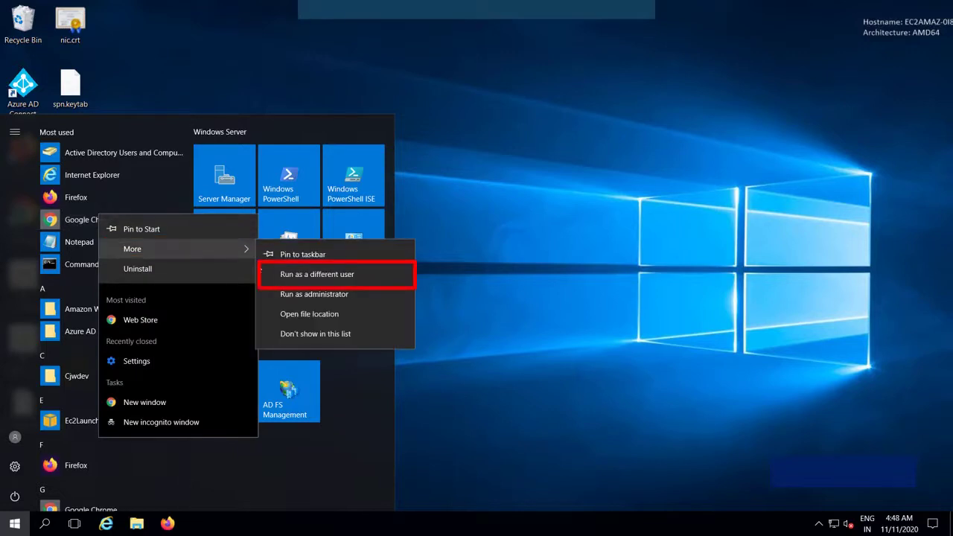
{"action": "left_click", "coordinate": [293, 274]}
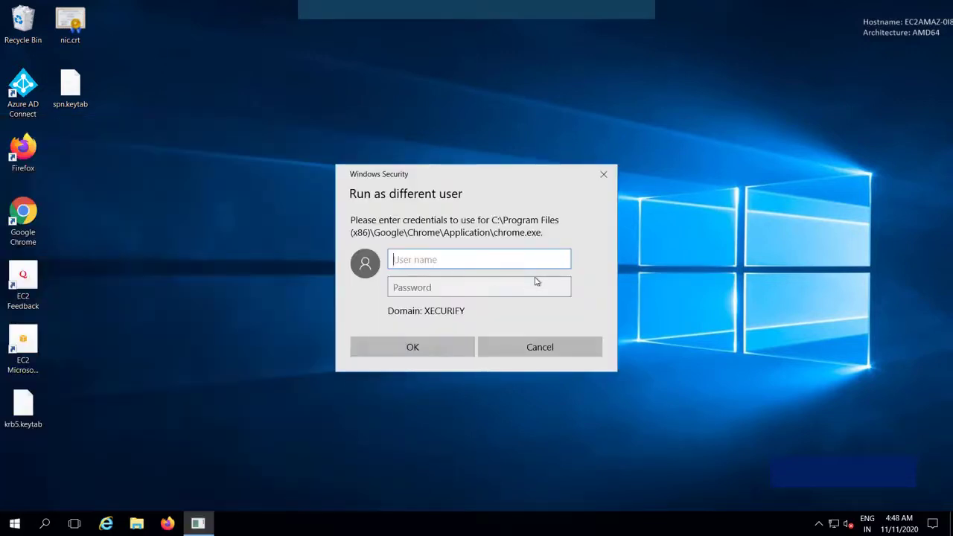
{"action": "type", "text": "andrew"}
{"action": "key", "text": "Tab"}
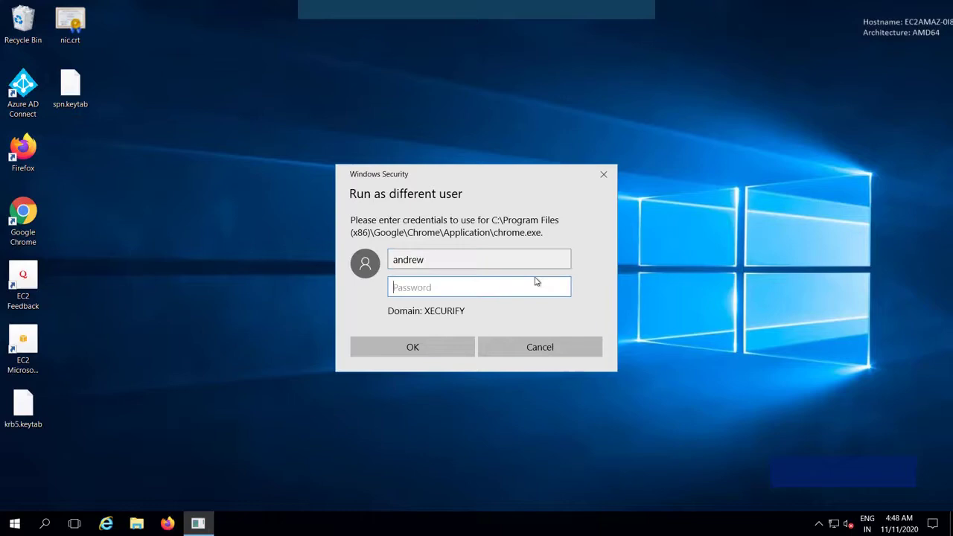
{"action": "type", "text": "••••••••••"}
{"action": "left_click", "coordinate": [432, 346]}
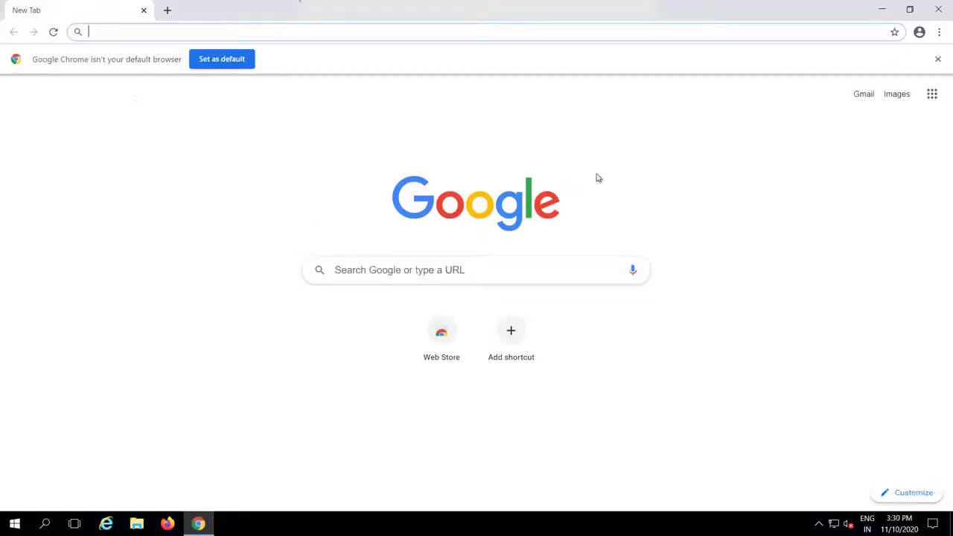
Load localhost/wordpress/ in the other user's Chrome window.
{"action": "type", "text": "localhost/"}
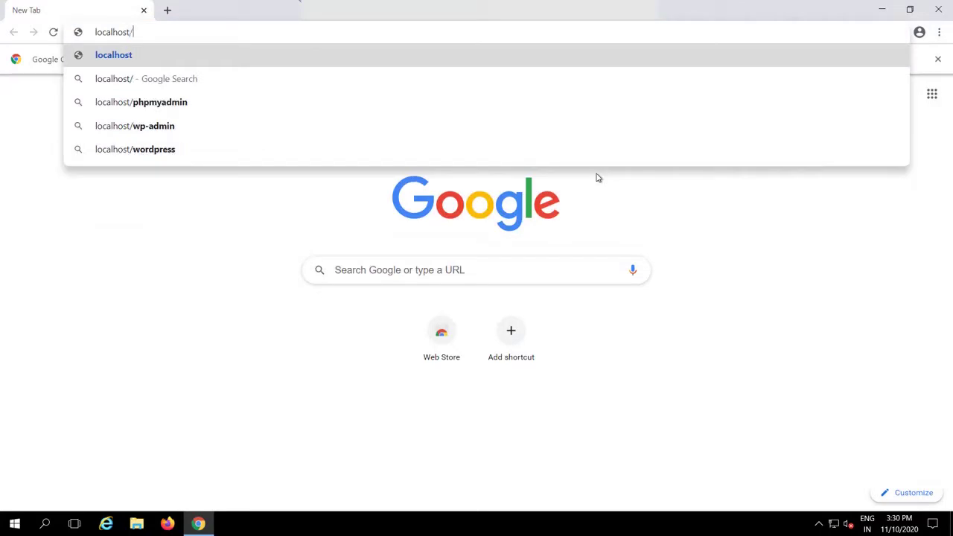
{"action": "type", "text": "wordpress/"}
{"action": "key", "text": "Return"}
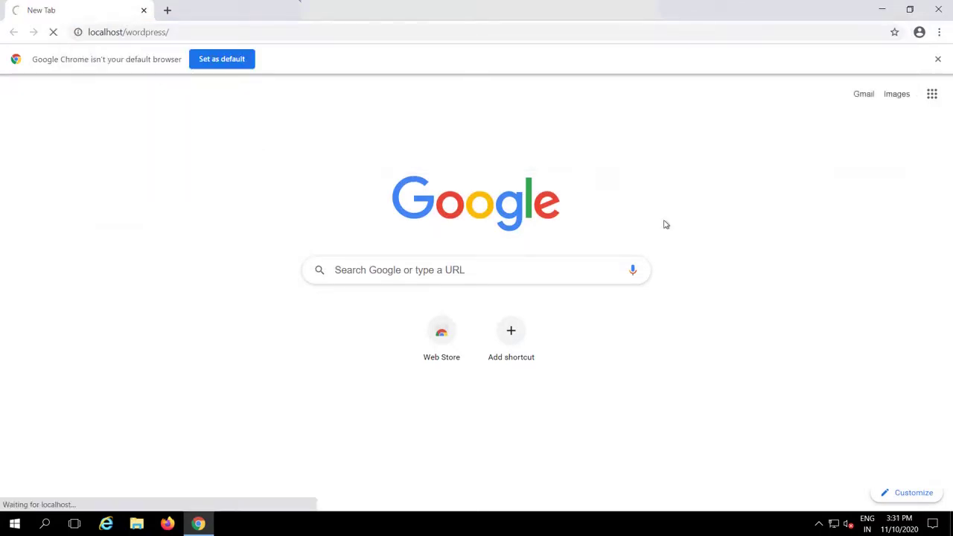